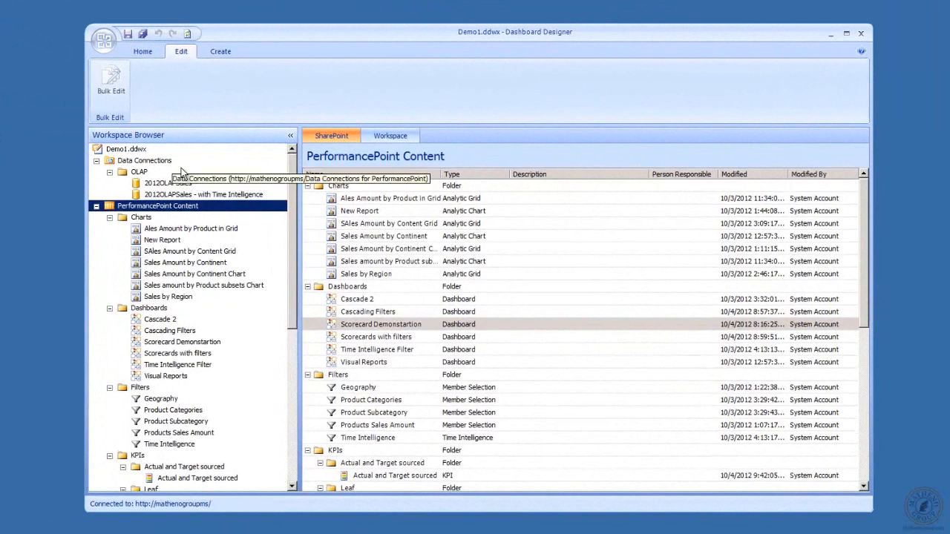
Create a new dashboard in the Dashboards folder using the 2 Columns page template
{"action": "left_click", "coordinate": [144, 308]}
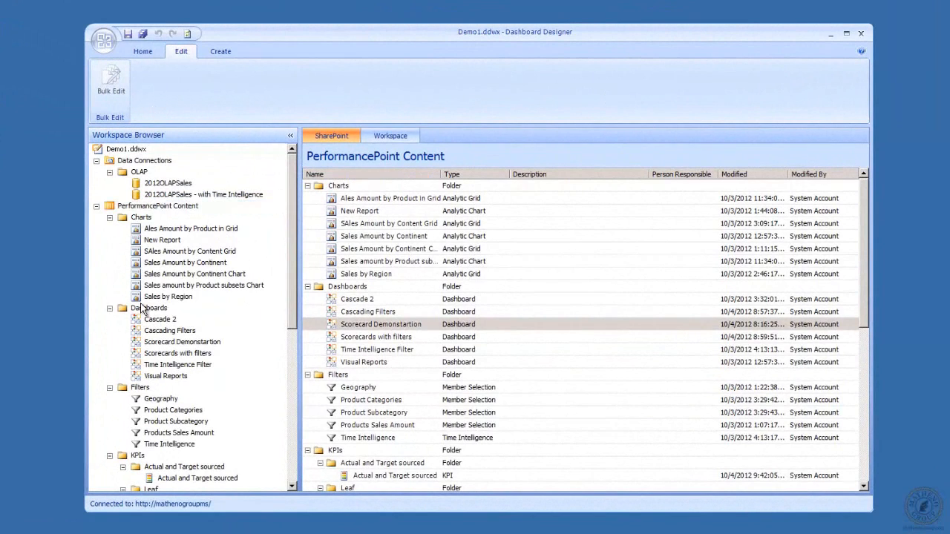
{"action": "right_click", "coordinate": [143, 310]}
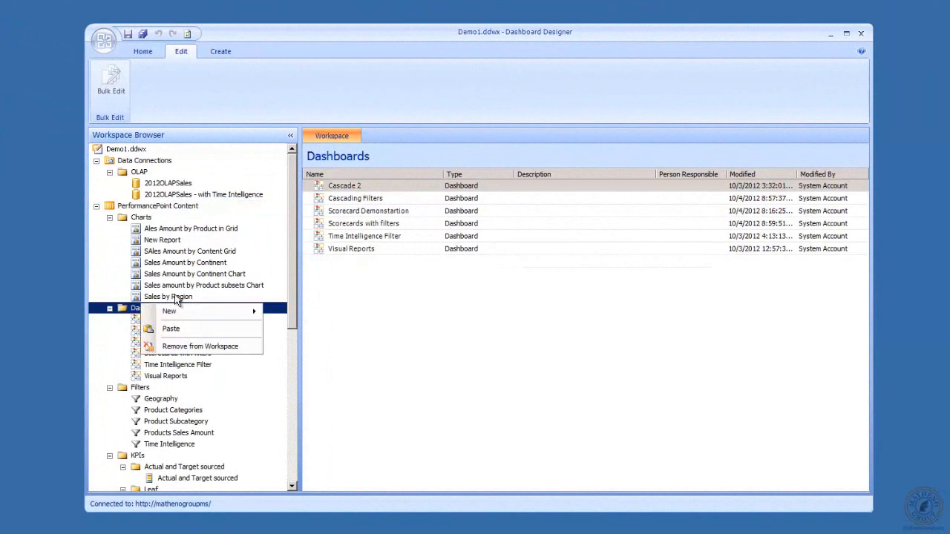
{"action": "mouse_move", "coordinate": [209, 317]}
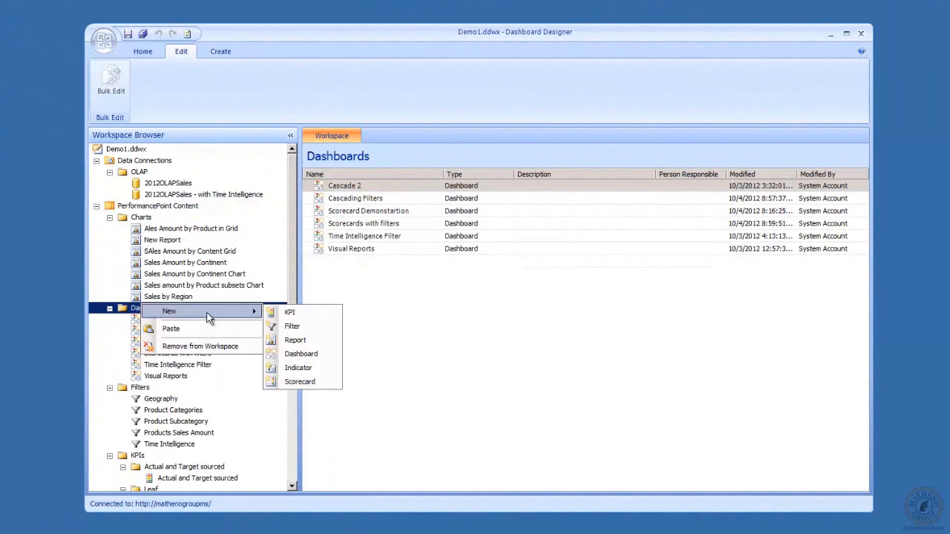
{"action": "left_click", "coordinate": [324, 354]}
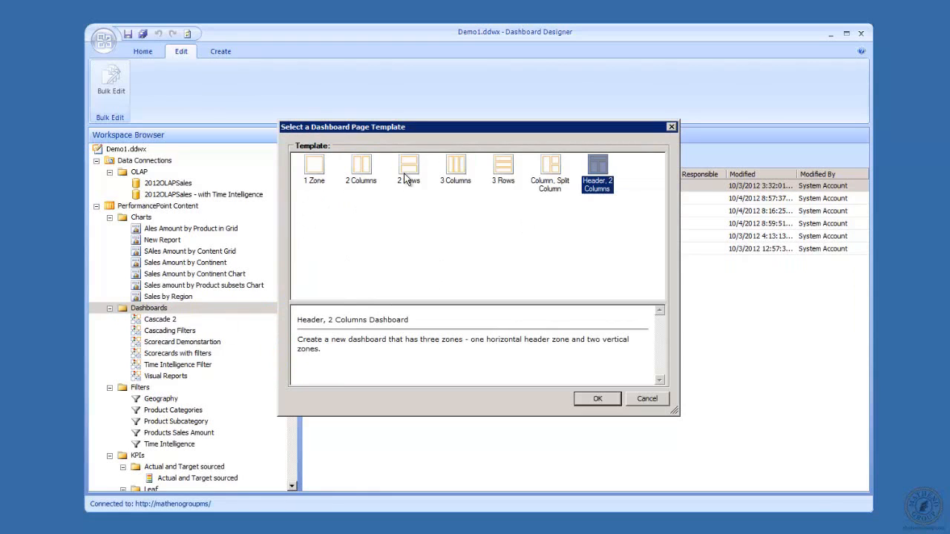
{"action": "double_click", "coordinate": [363, 162]}
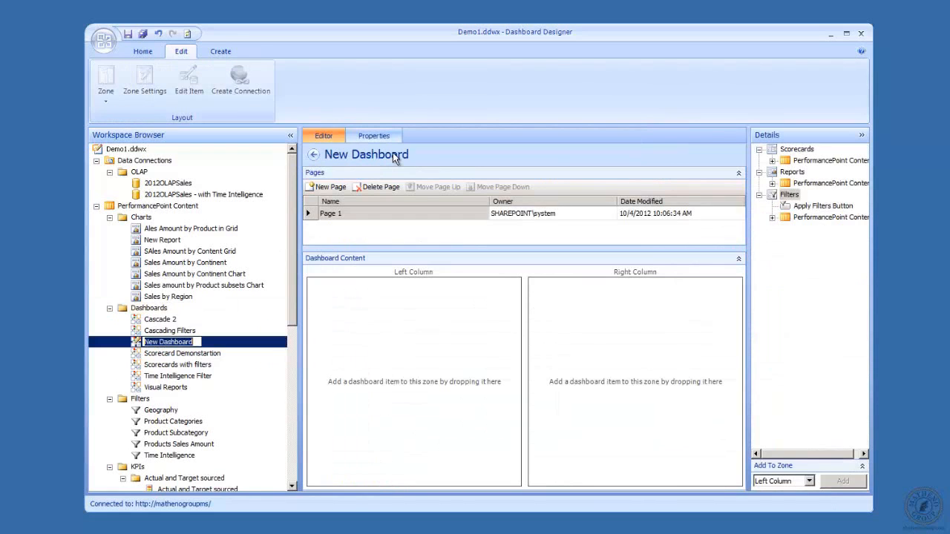
Rename the new dashboard as Dashboard Demo in its general properties and return to its page layout
{"action": "left_click", "coordinate": [377, 137]}
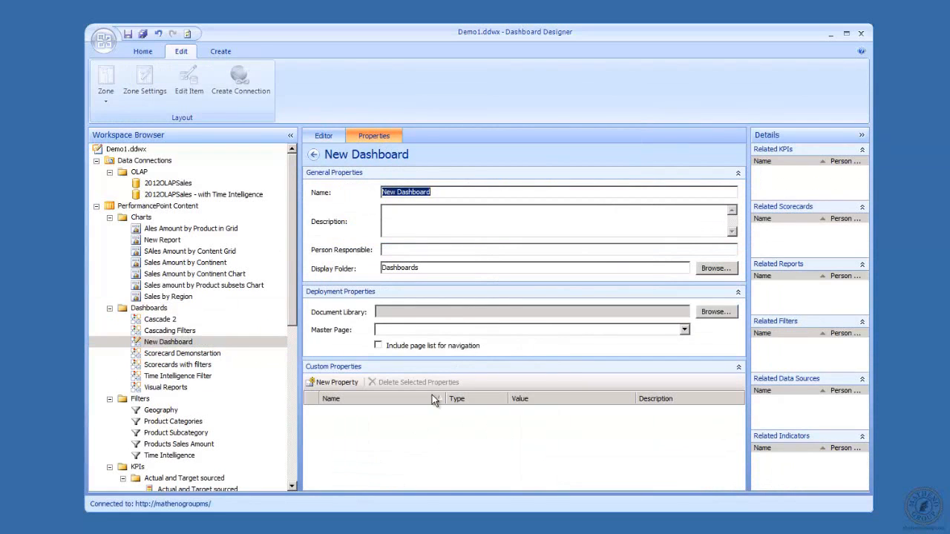
{"action": "type", "text": "Da"}
{"action": "left_click", "coordinate": [327, 137]}
Add the Leaf scorecard to the left column of Page 1 and rename the page "With Leaf Scorecard"
{"action": "left_click", "coordinate": [375, 215]}
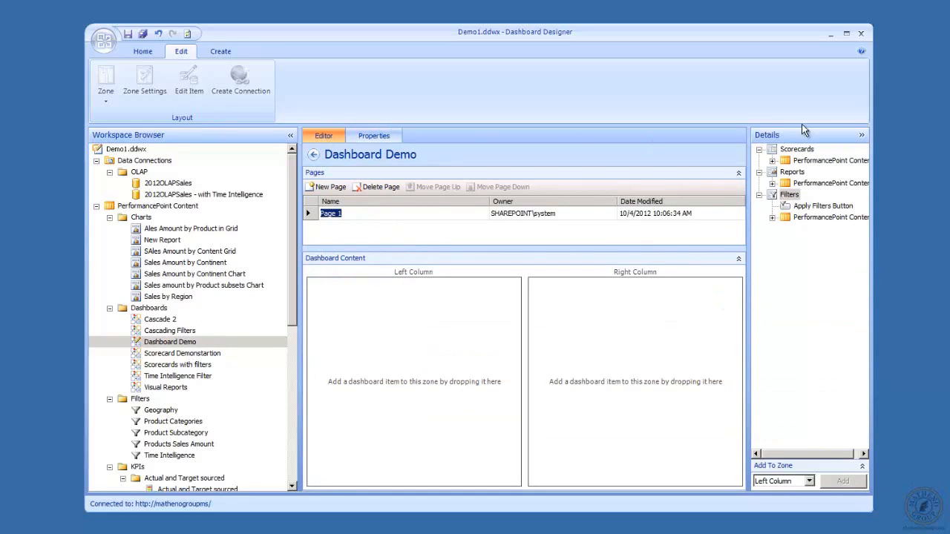
{"action": "left_click", "coordinate": [773, 160]}
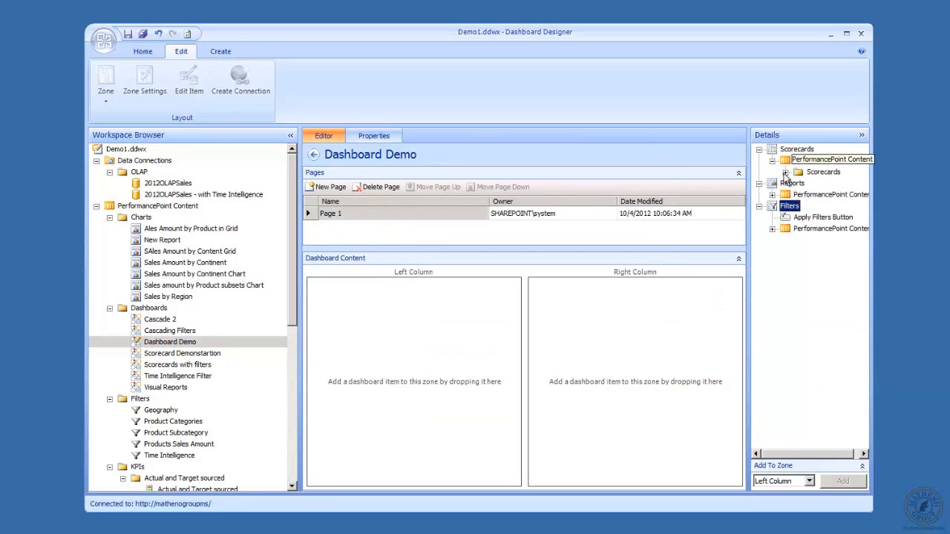
{"action": "left_click", "coordinate": [785, 172]}
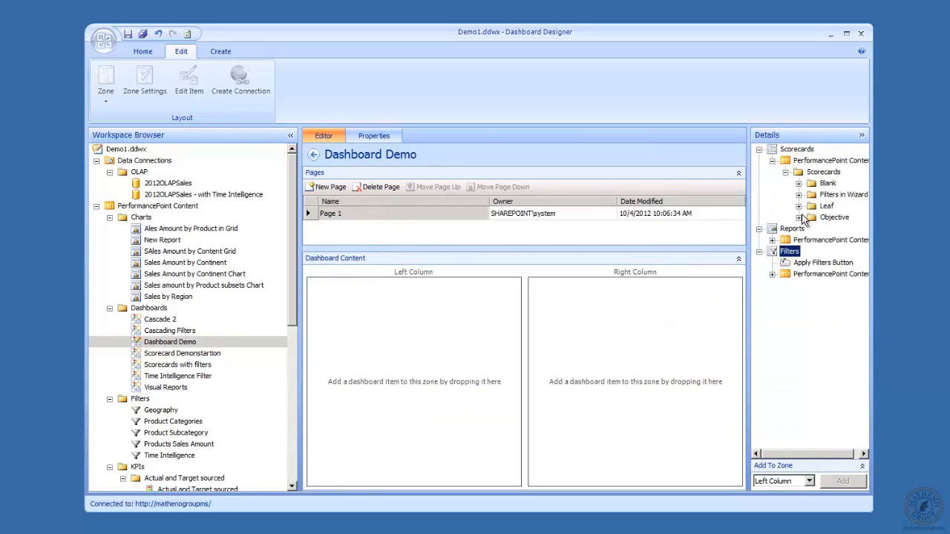
{"action": "left_click", "coordinate": [798, 206]}
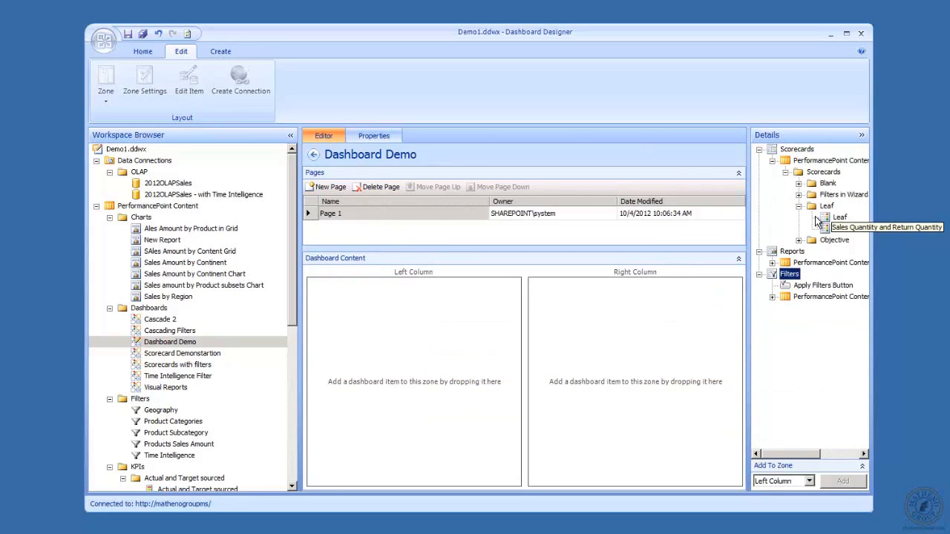
{"action": "left_click_drag", "start_coordinate": [826, 219], "coordinate": [470, 361]}
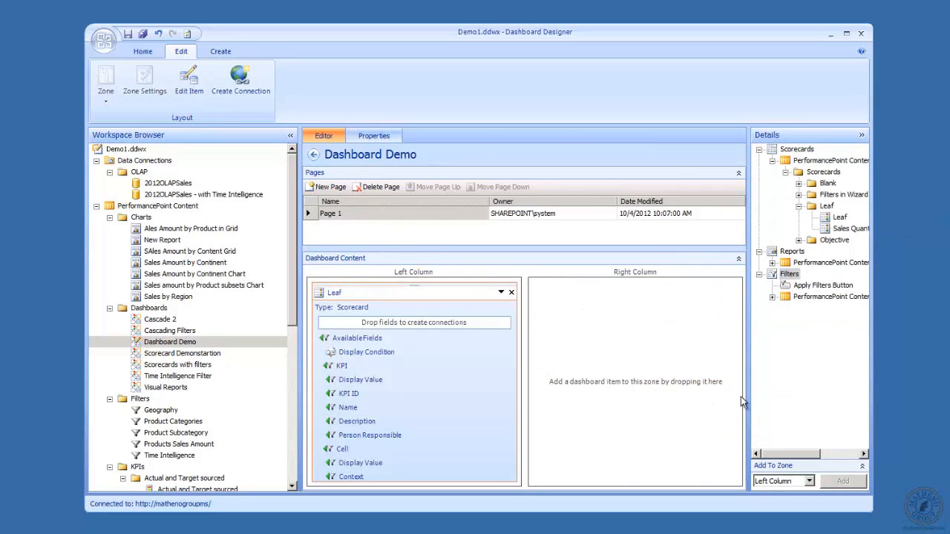
{"action": "left_click", "coordinate": [365, 212]}
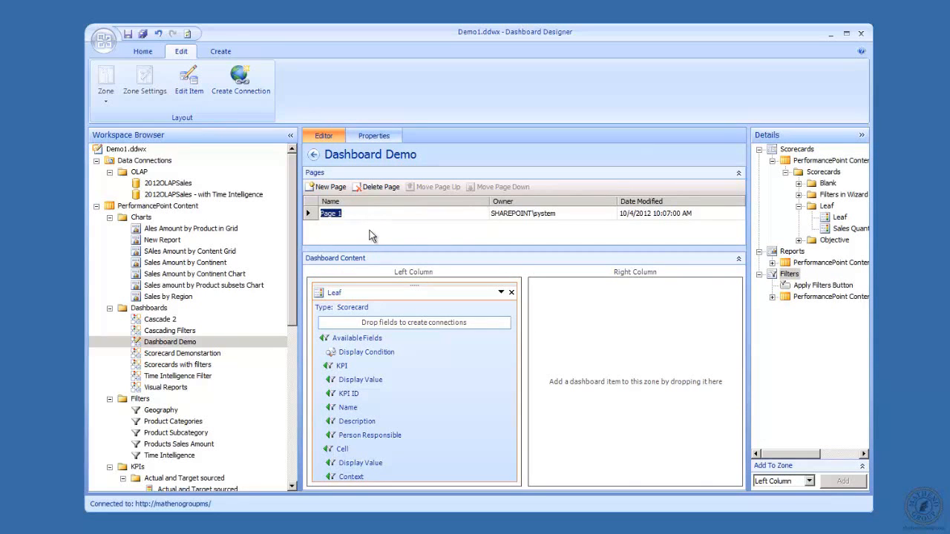
{"action": "type", "text": "With Leaf Scorecard"}
Add a second page to the dashboard using the 3 Rows template
{"action": "left_click", "coordinate": [324, 189]}
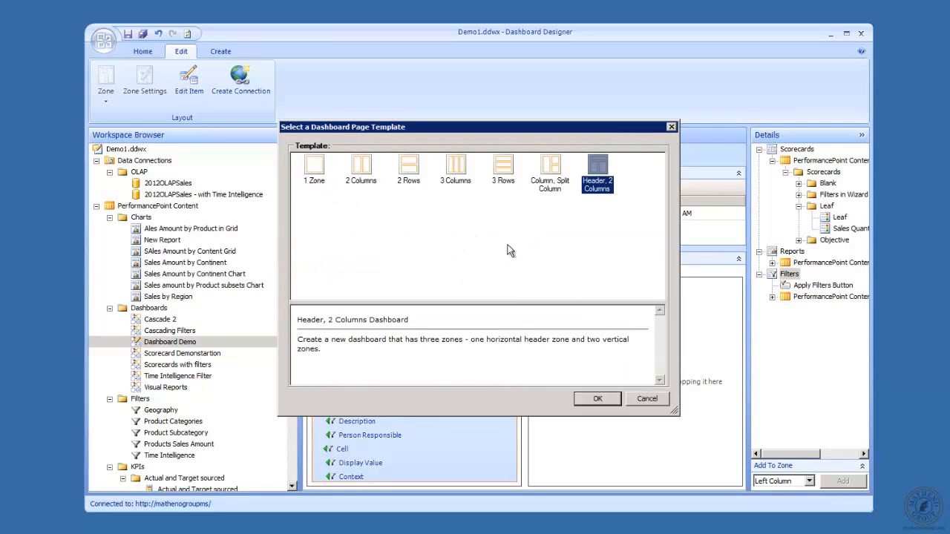
{"action": "left_click", "coordinate": [503, 166]}
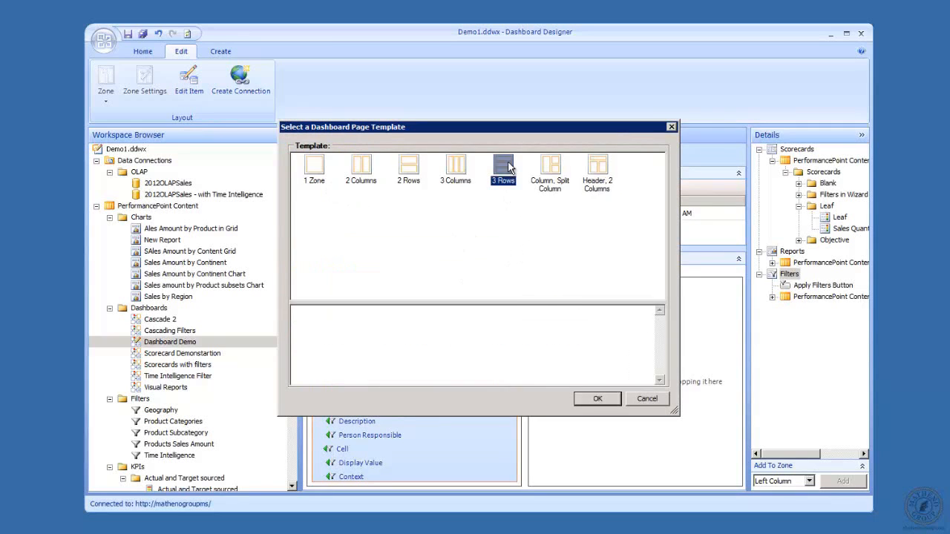
{"action": "left_click", "coordinate": [610, 400]}
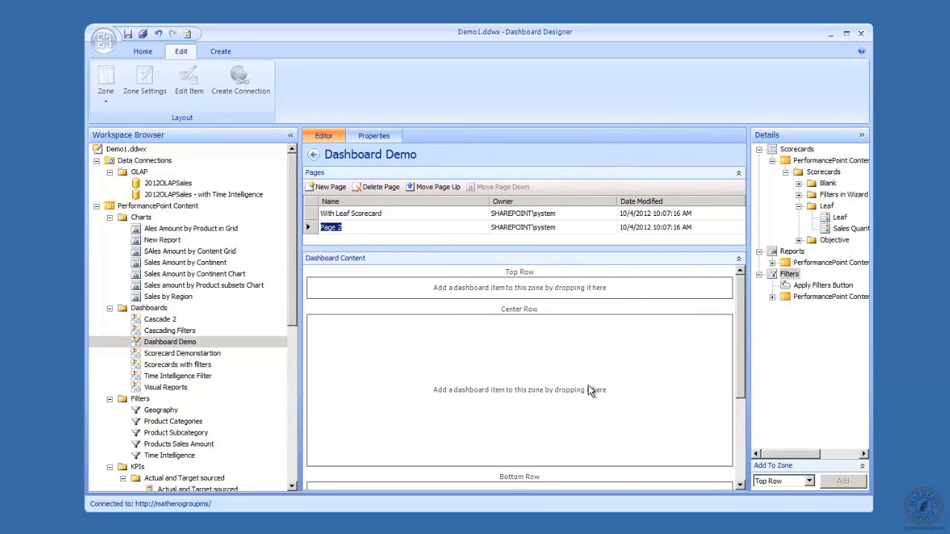
Place the Leaf scorecard in the center row of Page 2 and rename the page "With Leaf in Row"
{"action": "left_click_drag", "start_coordinate": [789, 273], "coordinate": [731, 389]}
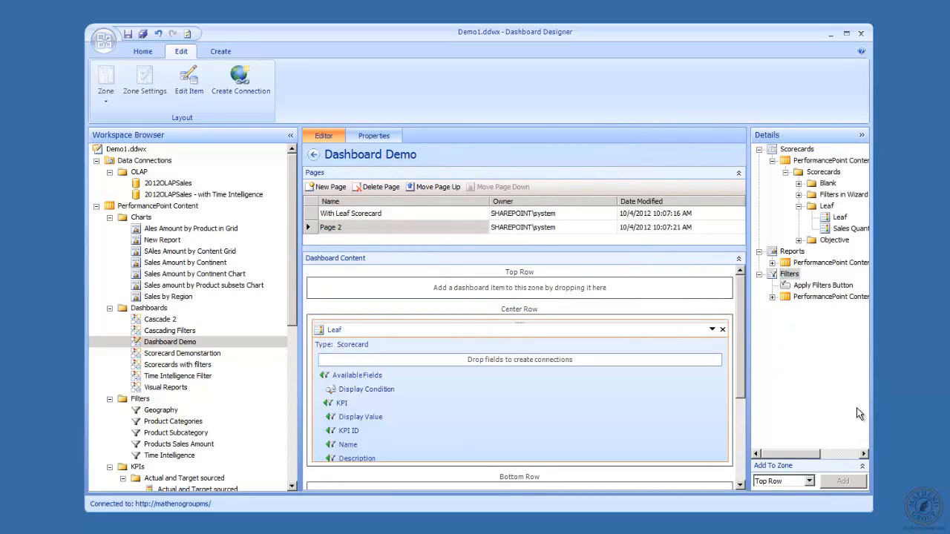
{"action": "mouse_move", "coordinate": [537, 394]}
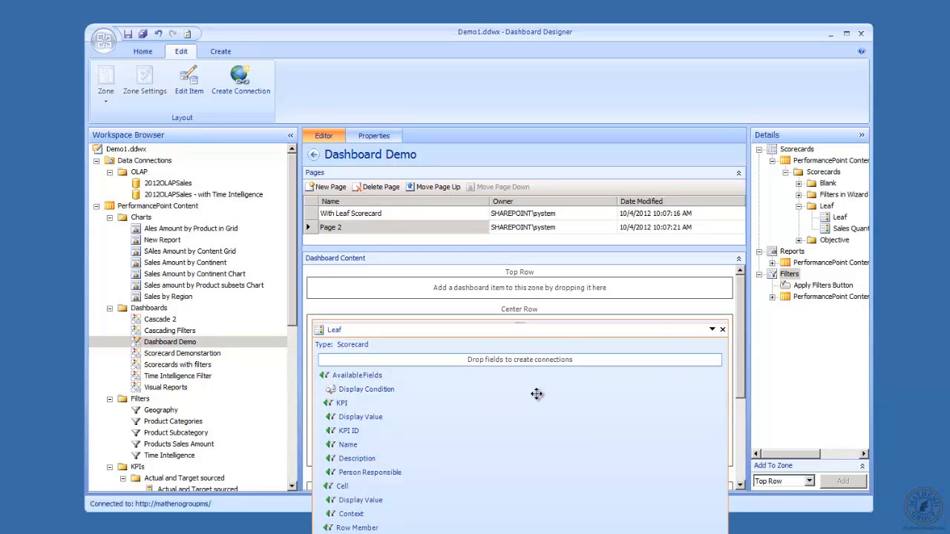
{"action": "left_click", "coordinate": [376, 231]}
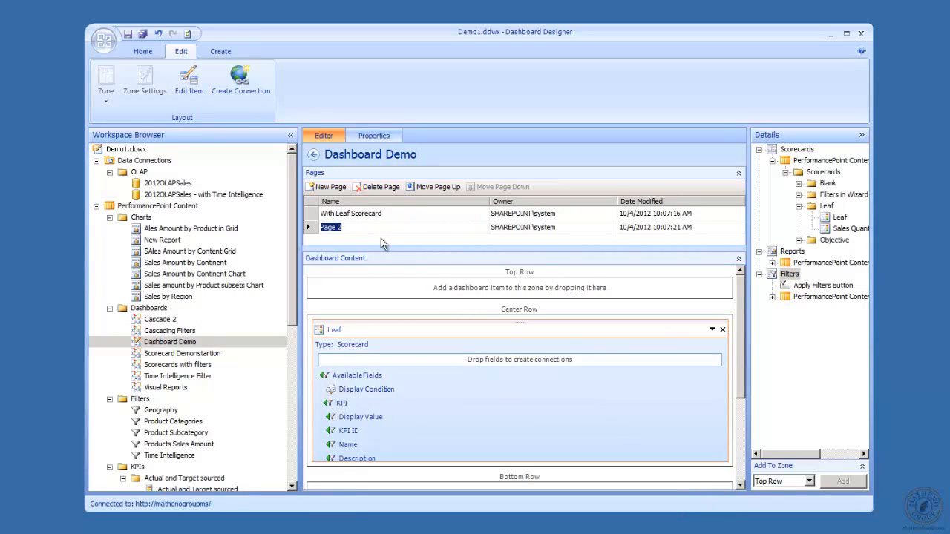
{"action": "type", "text": "With Leaf in Row"}
{"action": "left_click", "coordinate": [405, 251]}
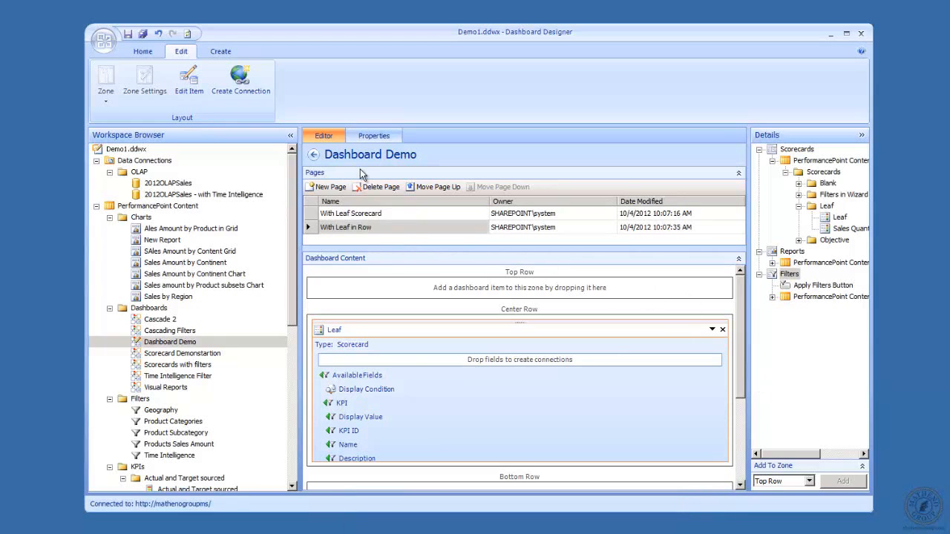
Choose Dashboards as the display folder in the dashboard's general properties
{"action": "left_click", "coordinate": [373, 136]}
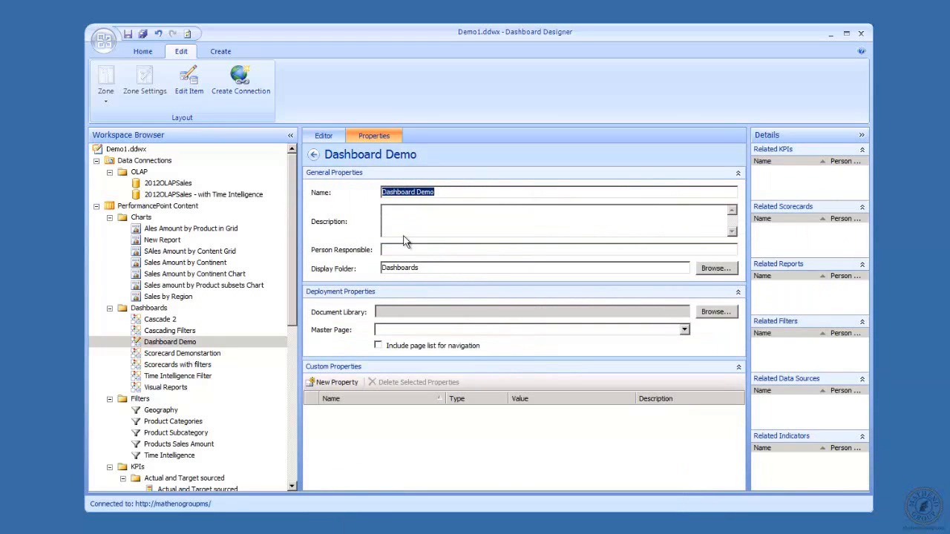
{"action": "left_click", "coordinate": [714, 267]}
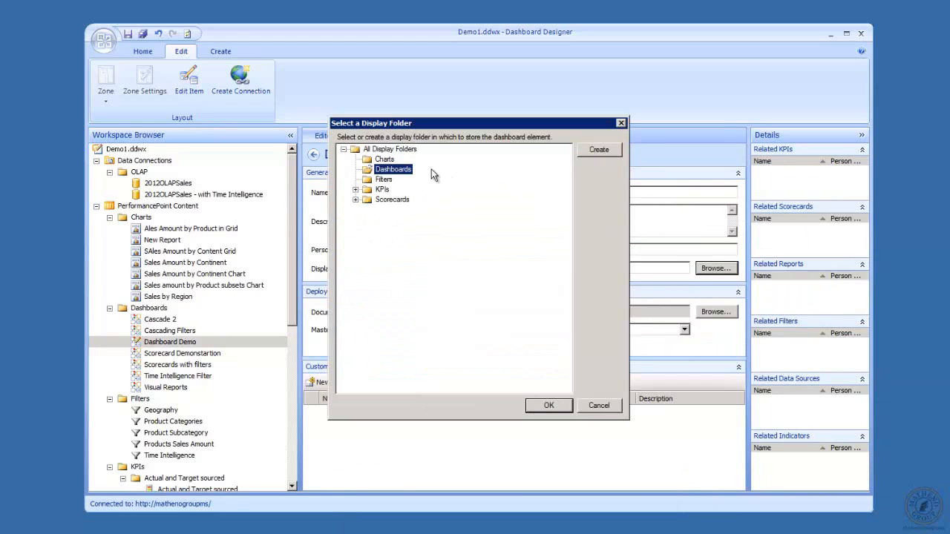
{"action": "left_click", "coordinate": [541, 405]}
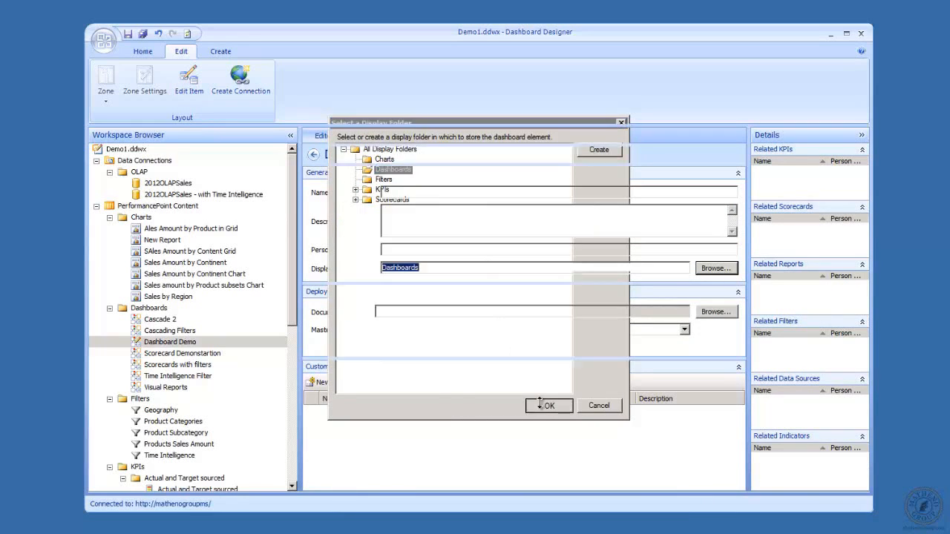
Set the deployment properties to the Dashboards document library and the v4 master page, and include the page list for navigation
{"action": "left_click", "coordinate": [711, 311]}
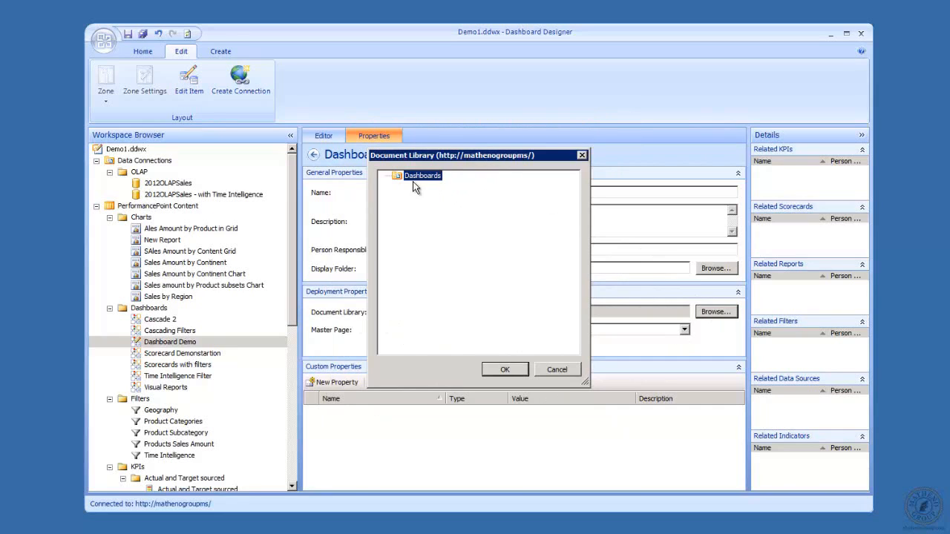
{"action": "left_click", "coordinate": [495, 371]}
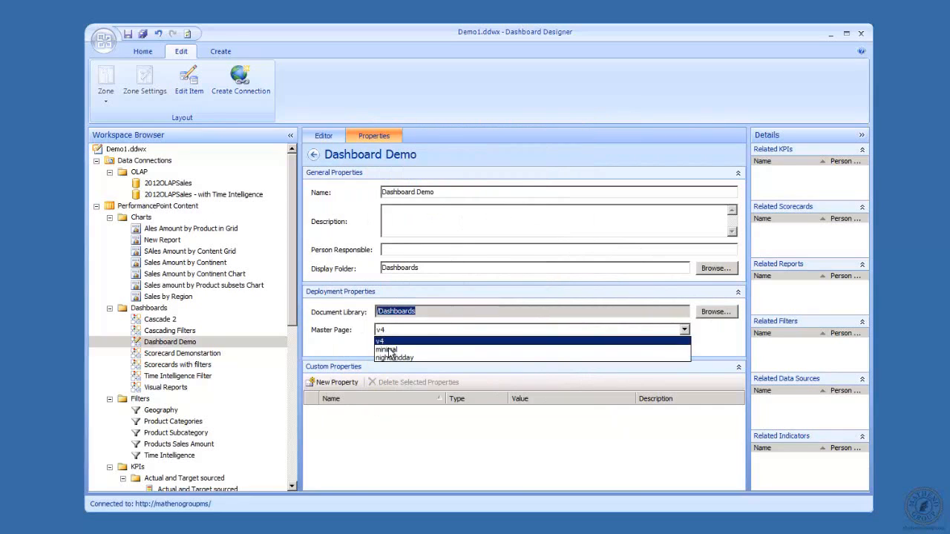
{"action": "left_click", "coordinate": [383, 341]}
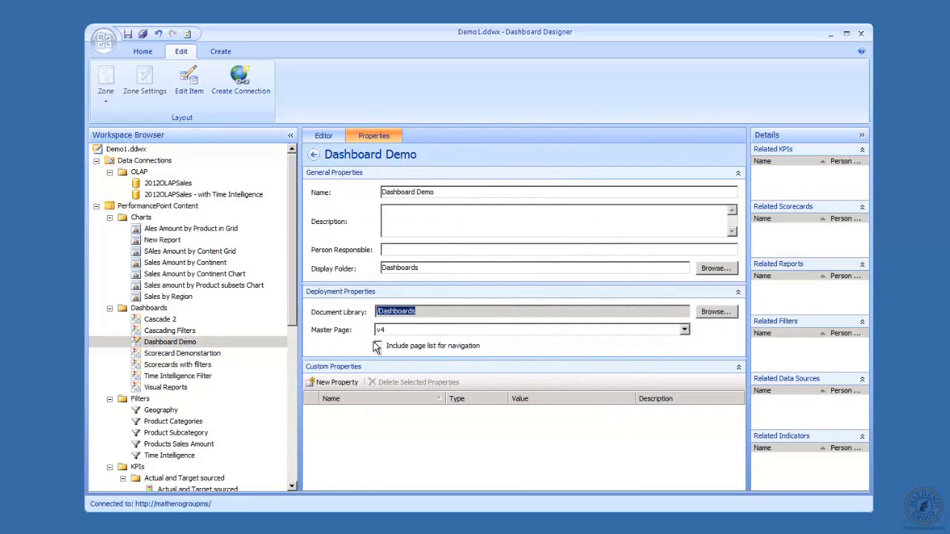
{"action": "left_click", "coordinate": [378, 345]}
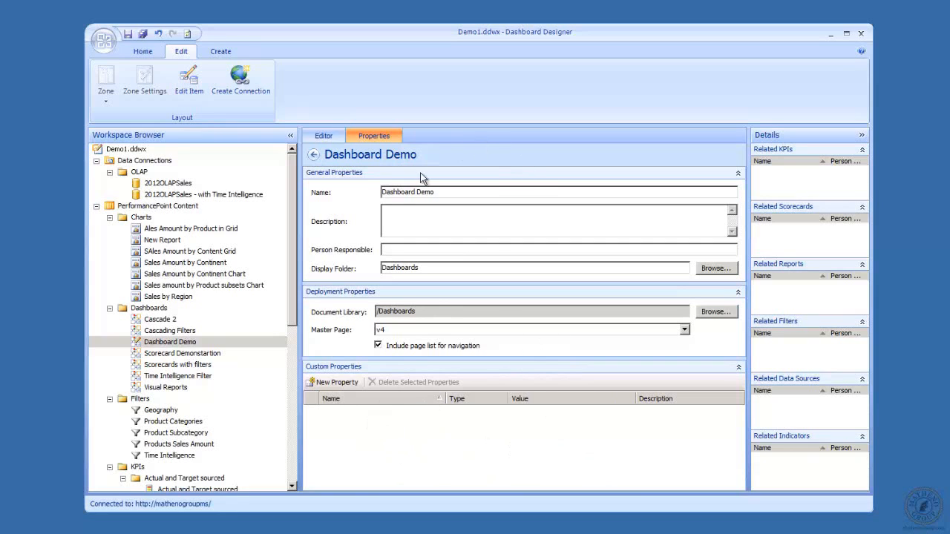
Save Dashboard Demo and deploy it to SharePoint
{"action": "right_click", "coordinate": [169, 344]}
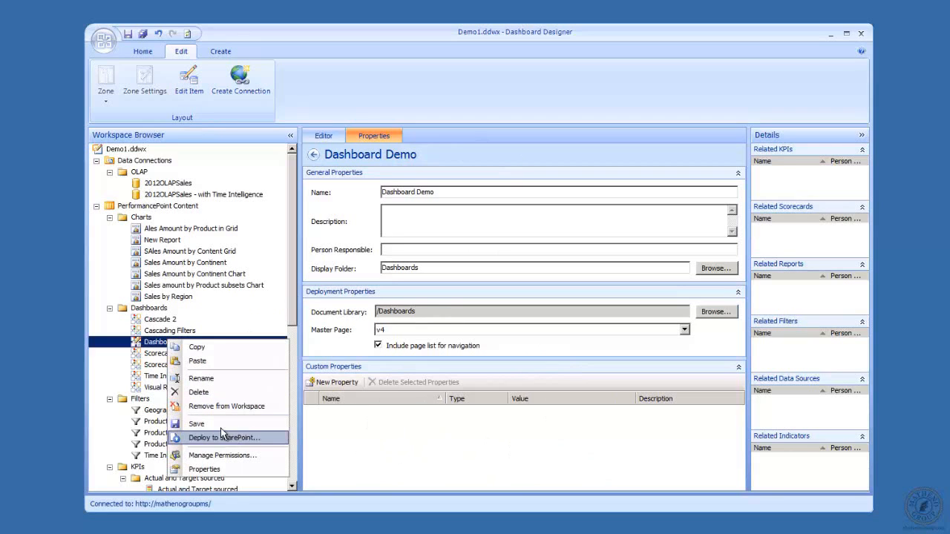
{"action": "left_click", "coordinate": [172, 423]}
{"action": "left_click", "coordinate": [163, 343]}
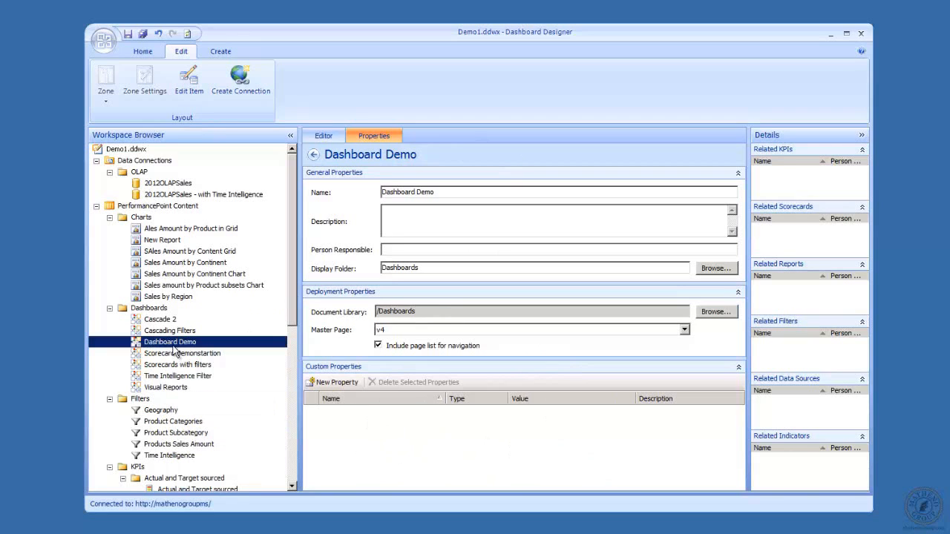
{"action": "right_click", "coordinate": [168, 345]}
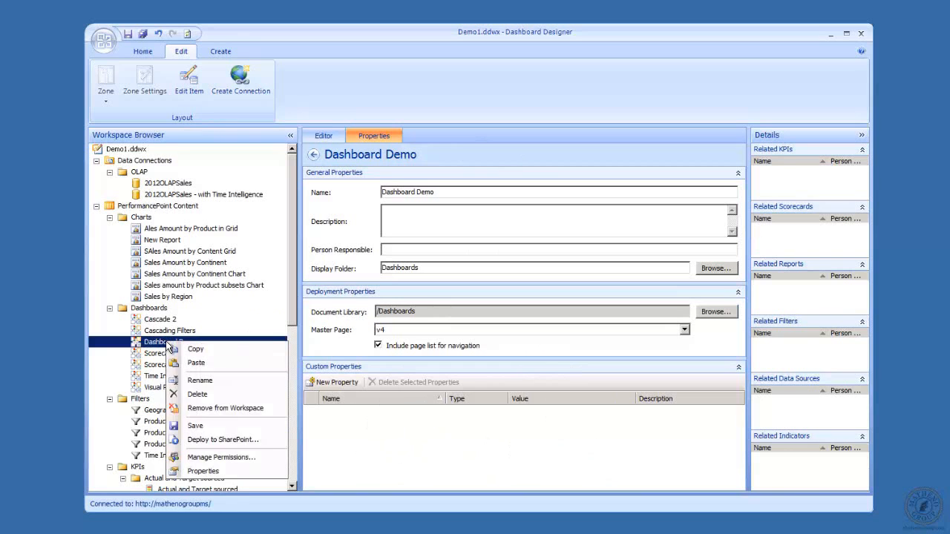
{"action": "left_click", "coordinate": [234, 440]}
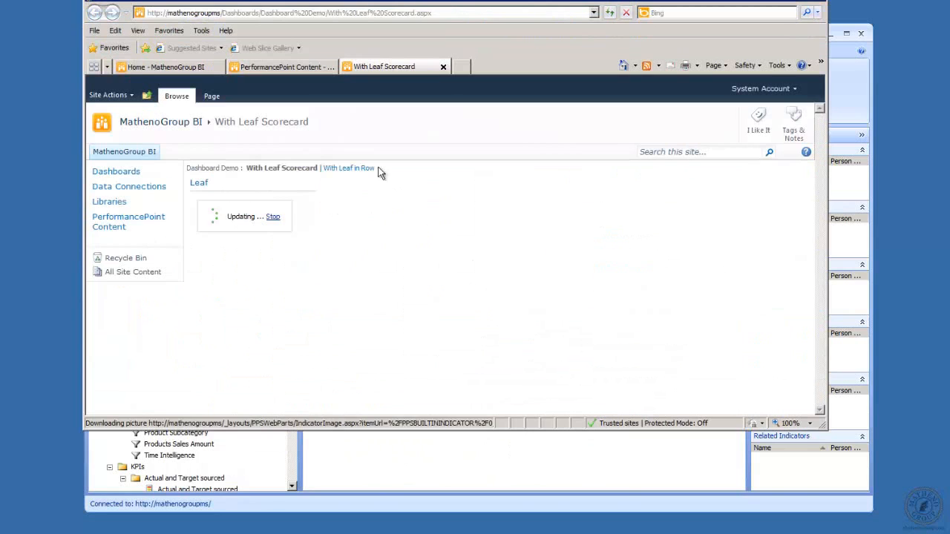
View the With Leaf in Row page of the deployed dashboard, and return to the With Leaf Scorecard page
{"action": "left_click", "coordinate": [338, 168]}
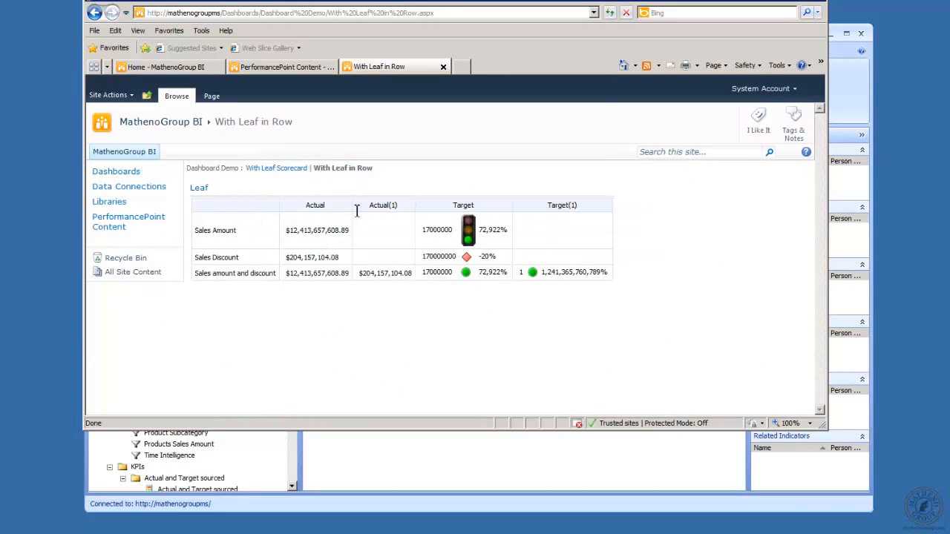
{"action": "left_click", "coordinate": [265, 170]}
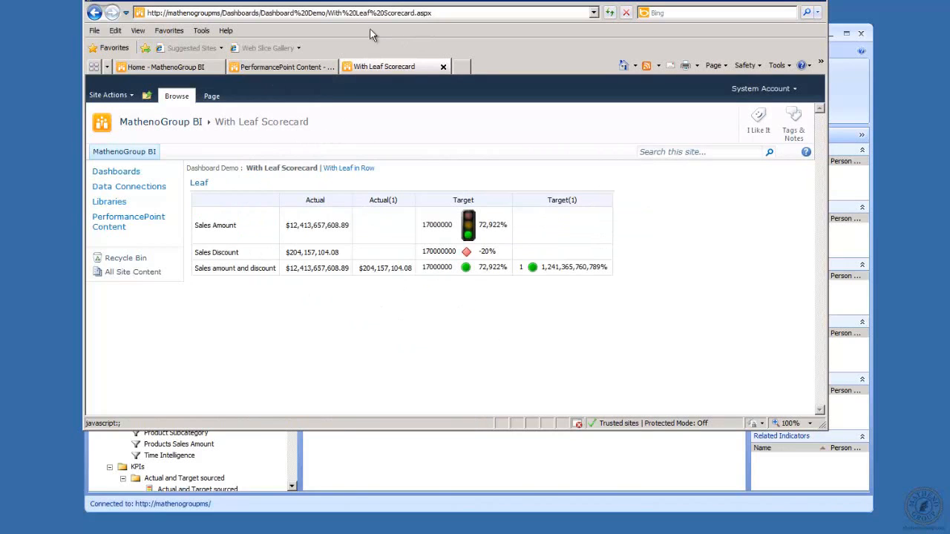
Open the With Leaf Scorecard page in SharePoint Designer to inspect its layout, and close that program
{"action": "left_click", "coordinate": [211, 97]}
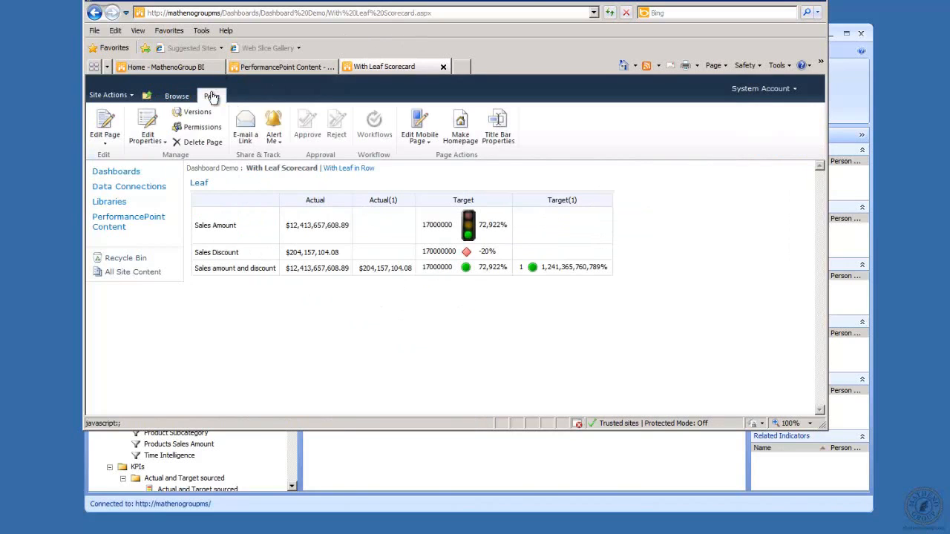
{"action": "left_click", "coordinate": [104, 144]}
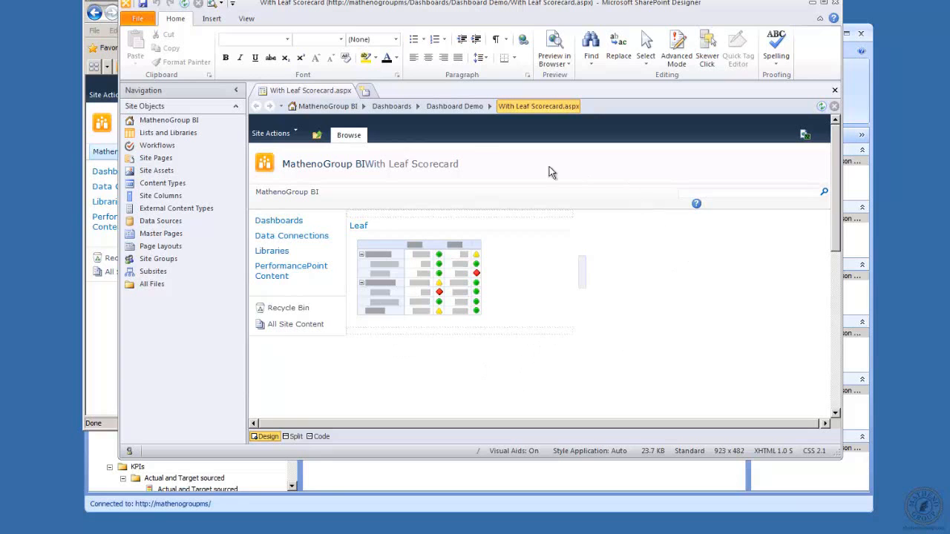
{"action": "left_click", "coordinate": [837, 4]}
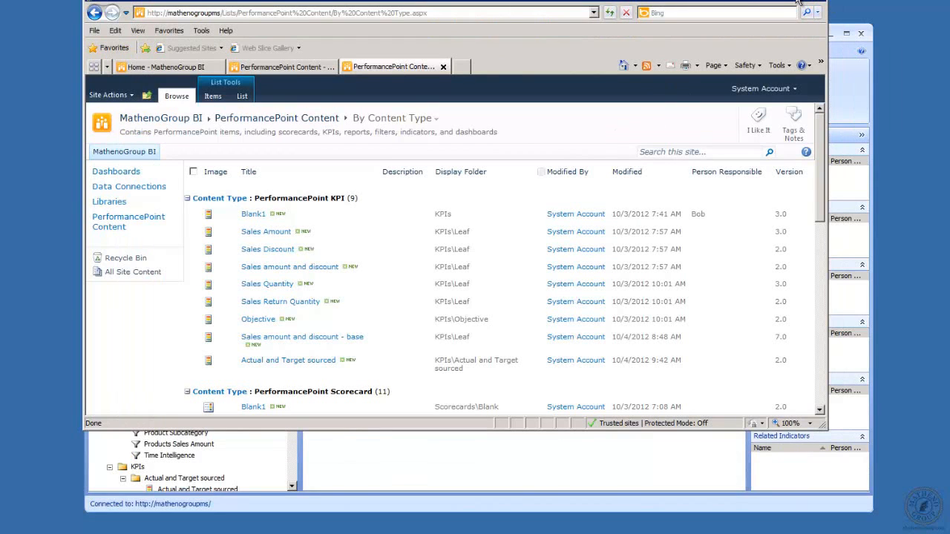
Return to Dashboard Designer and deploy Dashboard Demo to SharePoint again
{"action": "left_click", "coordinate": [798, 4]}
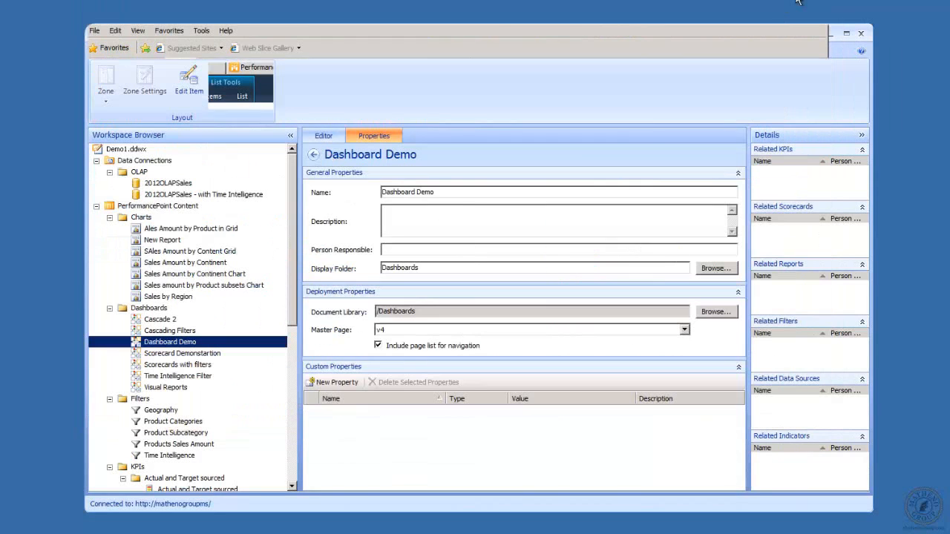
{"action": "right_click", "coordinate": [156, 344]}
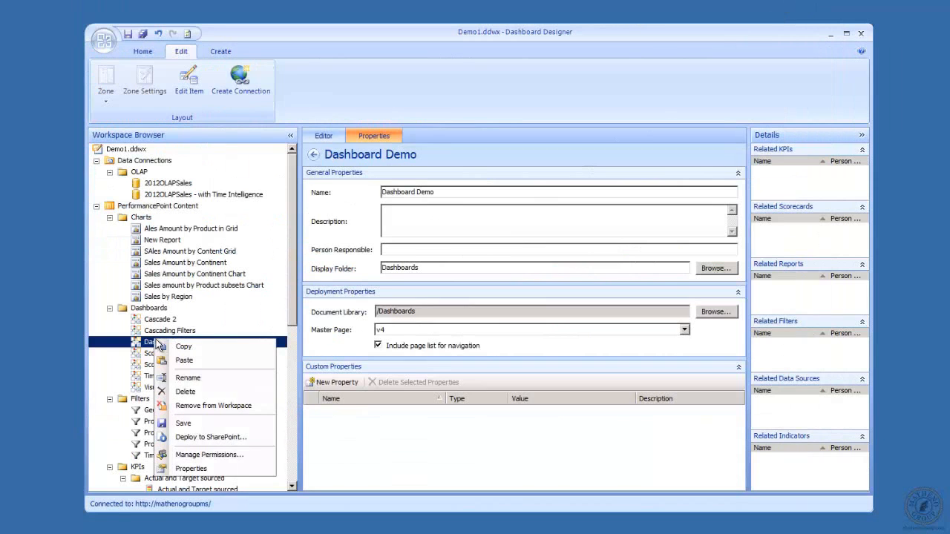
{"action": "left_click", "coordinate": [225, 439]}
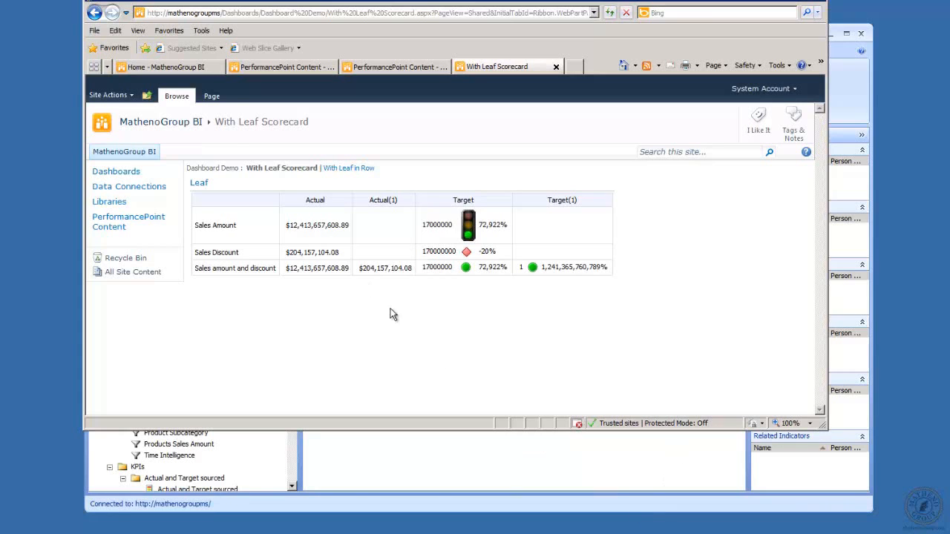
Edit the deployed With Leaf Scorecard page and add a PerformancePoint Report web part to Zone 2
{"action": "left_click", "coordinate": [211, 97]}
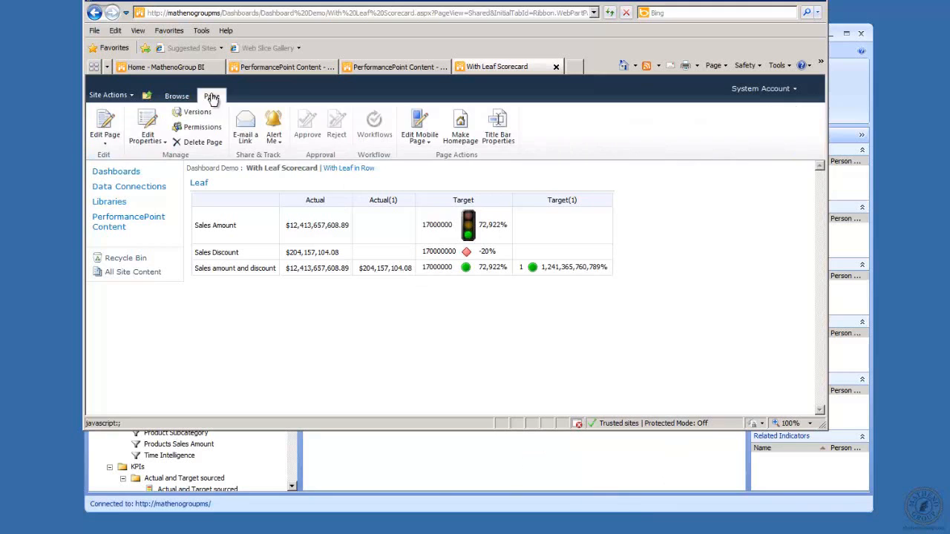
{"action": "left_click", "coordinate": [104, 124]}
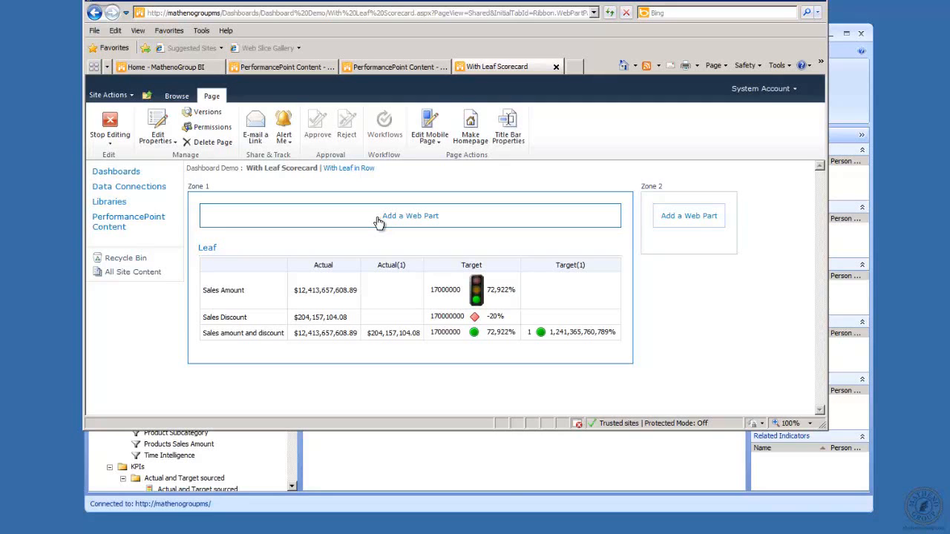
{"action": "left_click", "coordinate": [662, 216]}
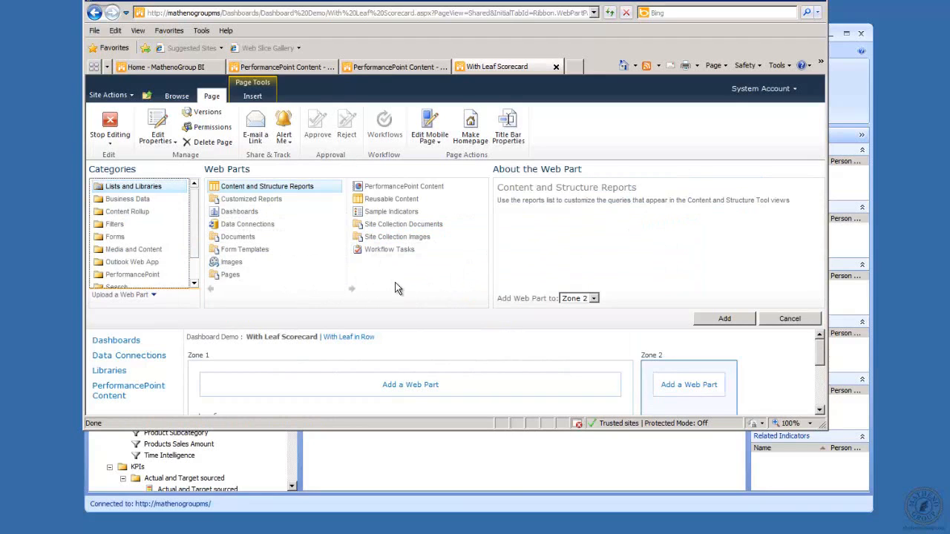
{"action": "left_click", "coordinate": [389, 188]}
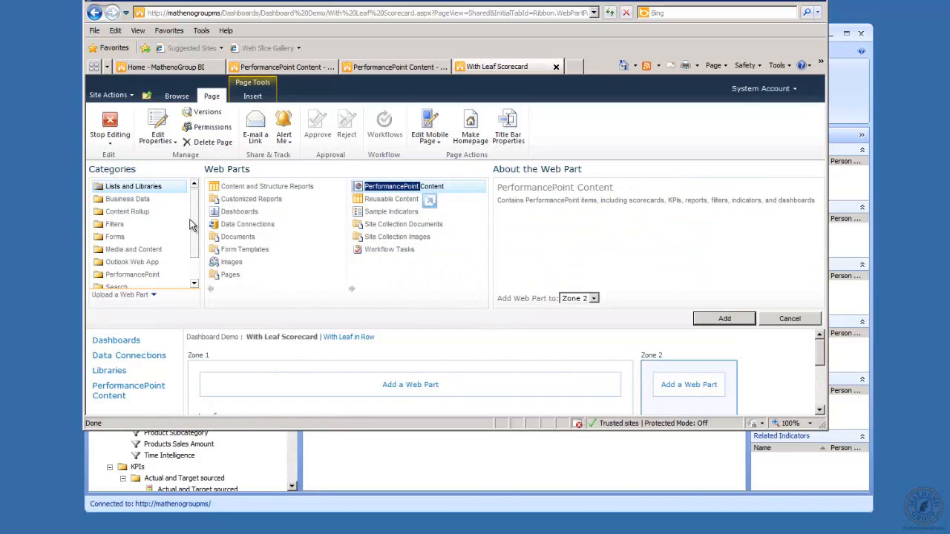
{"action": "scroll", "coordinate": [191, 237], "scroll_direction": "down", "scroll_amount": 1}
{"action": "left_click", "coordinate": [144, 267]}
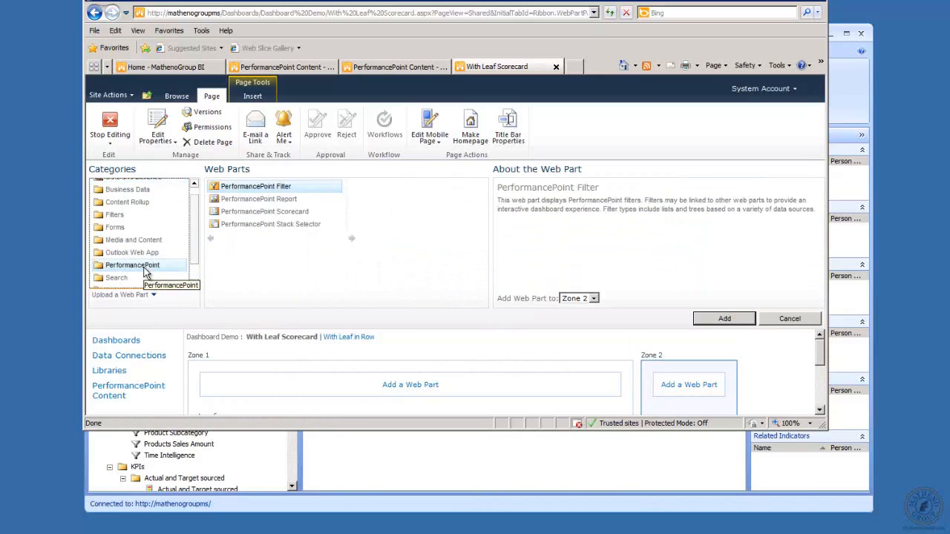
{"action": "left_click", "coordinate": [240, 199]}
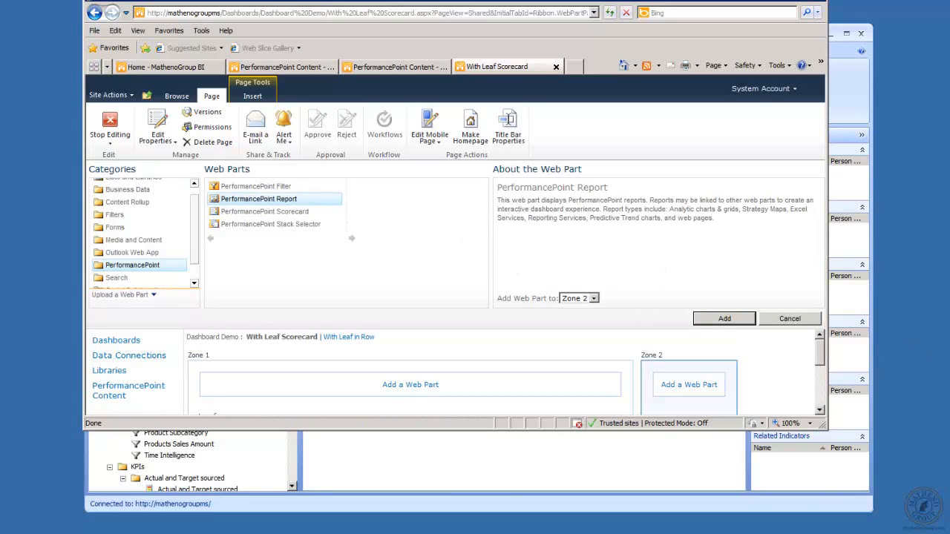
{"action": "left_click", "coordinate": [724, 319]}
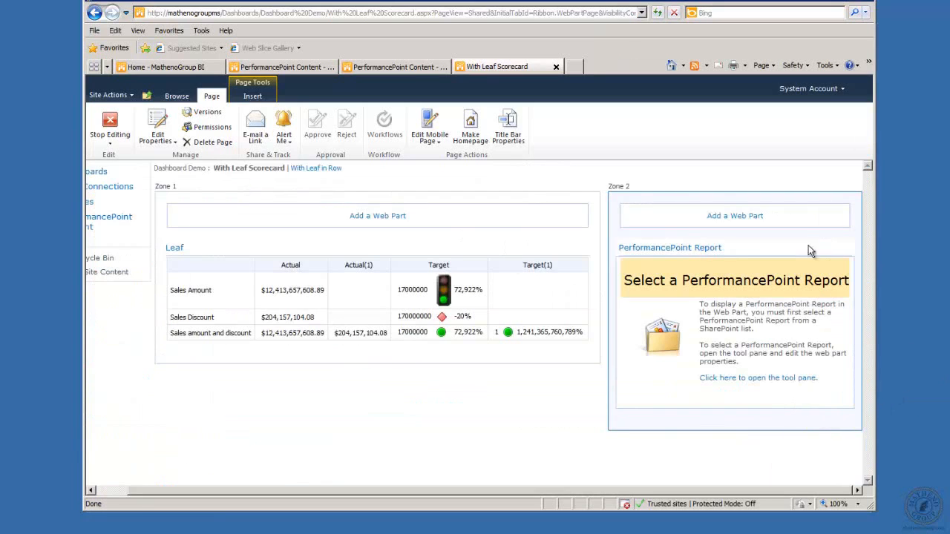
Open the PerformancePoint Report web part's properties and try to pick PerformancePoint Content as its location
{"action": "left_click", "coordinate": [748, 376]}
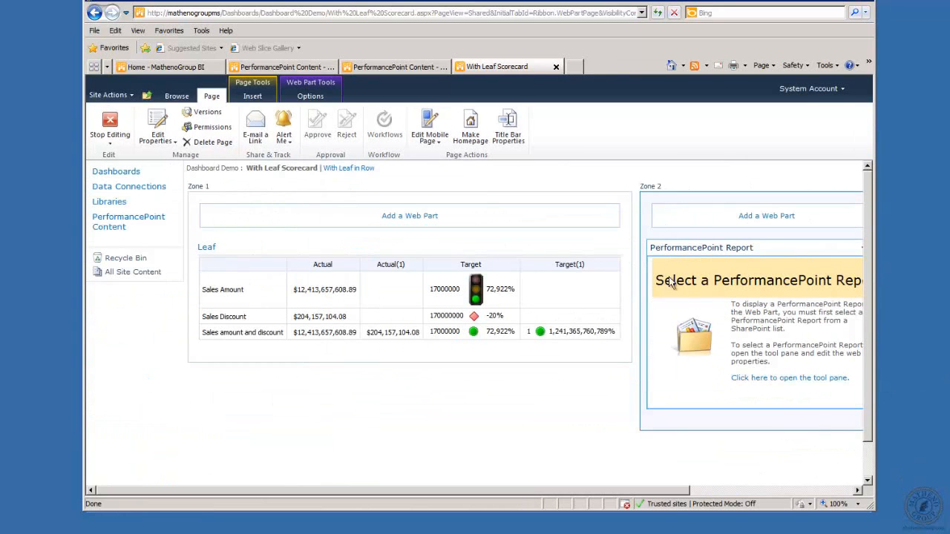
{"action": "left_click_drag", "start_coordinate": [658, 490], "coordinate": [832, 483]}
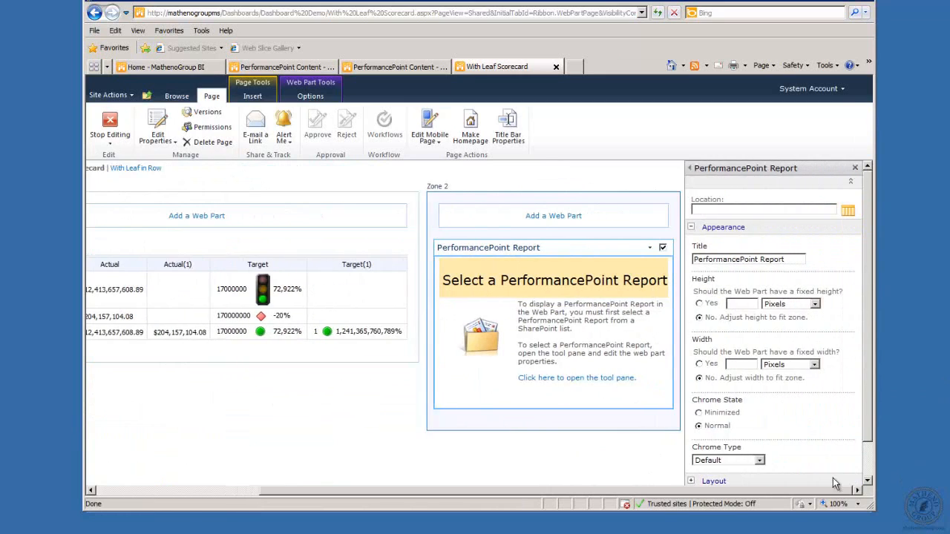
{"action": "left_click", "coordinate": [847, 212]}
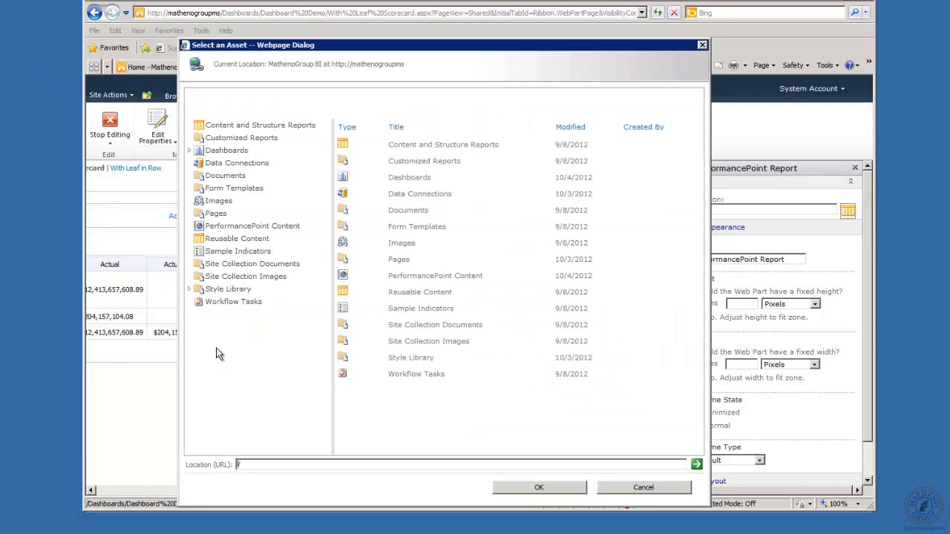
{"action": "left_click", "coordinate": [221, 229]}
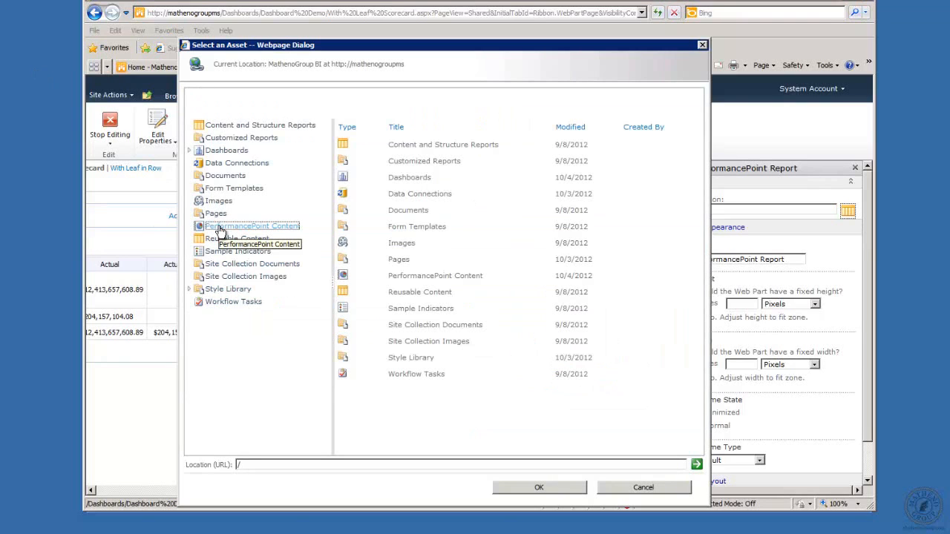
{"action": "left_click", "coordinate": [554, 491]}
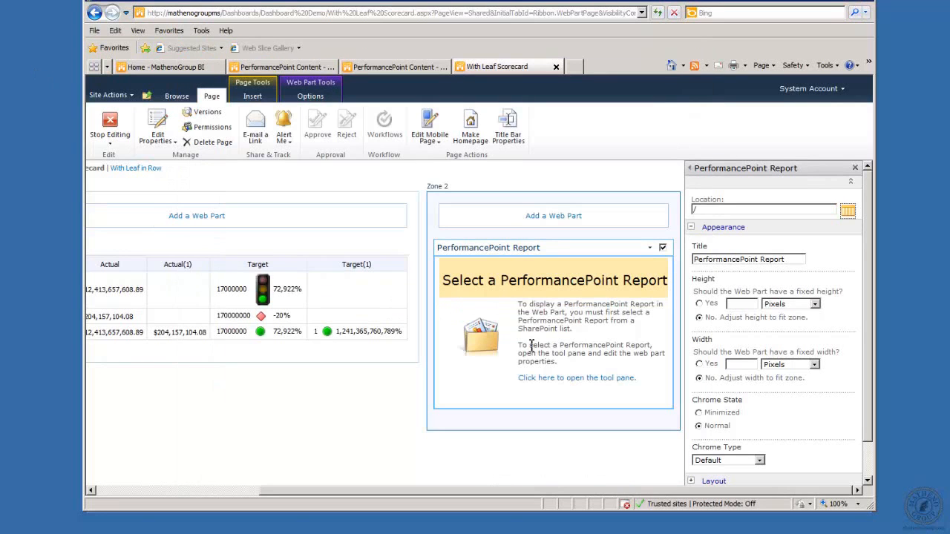
Choose Sales amount by Product subsets Chart from the PerformancePoint Content list as the web part's location
{"action": "left_click", "coordinate": [846, 210]}
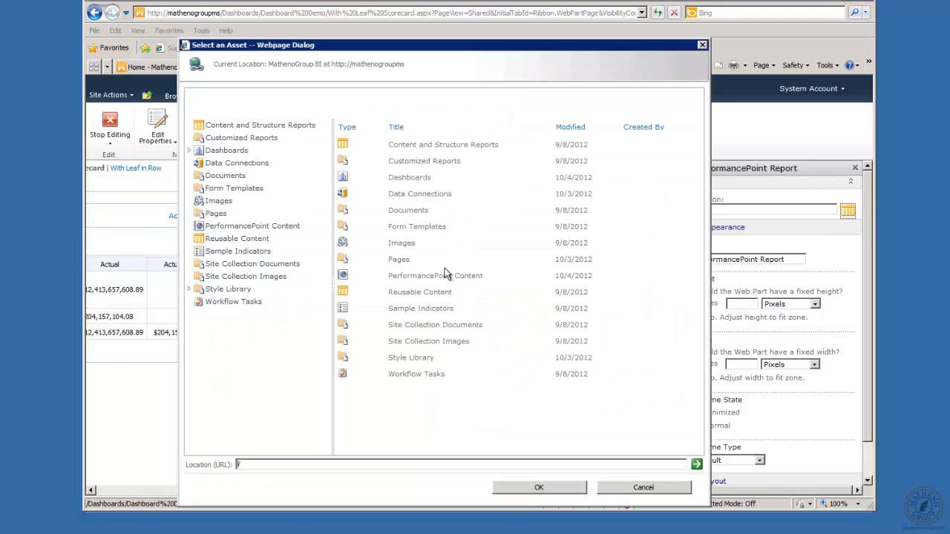
{"action": "double_click", "coordinate": [400, 280]}
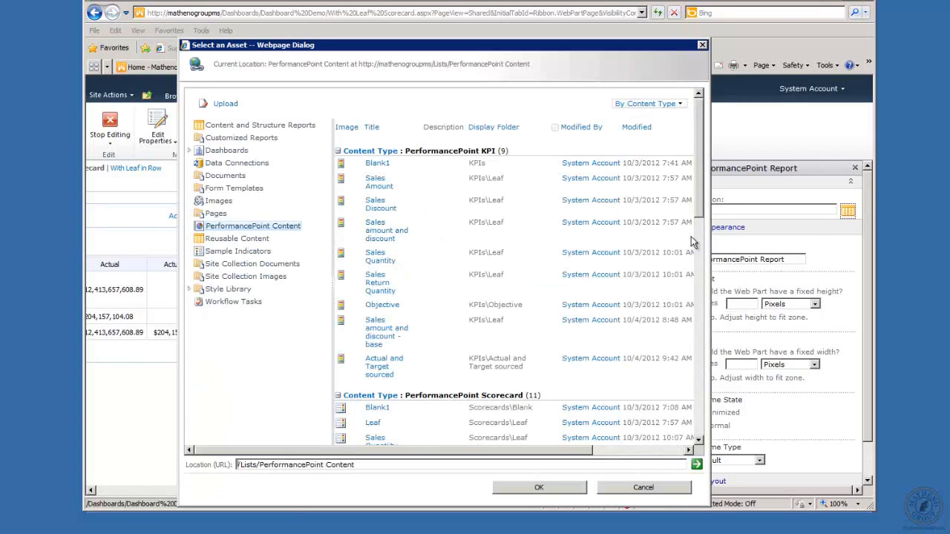
{"action": "left_click_drag", "start_coordinate": [707, 199], "coordinate": [714, 268]}
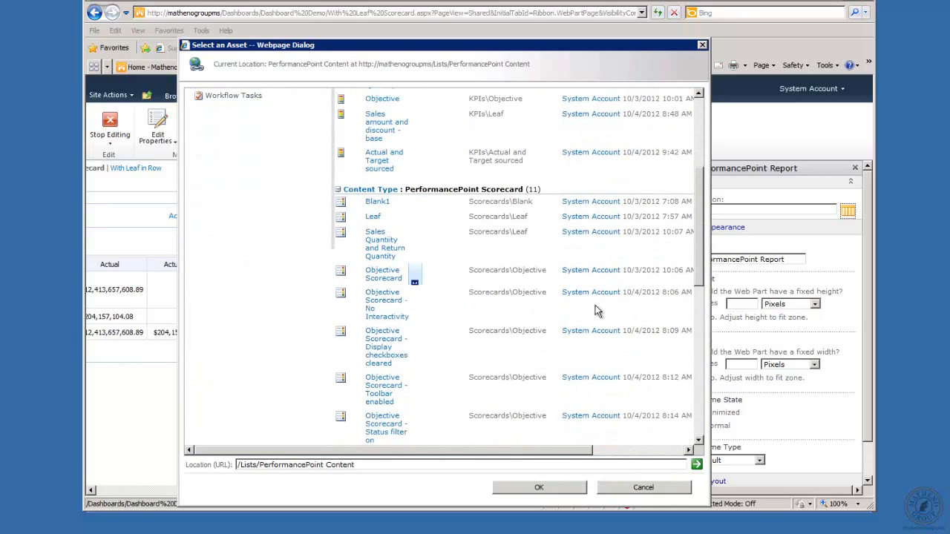
{"action": "left_click_drag", "start_coordinate": [699, 273], "coordinate": [710, 371]}
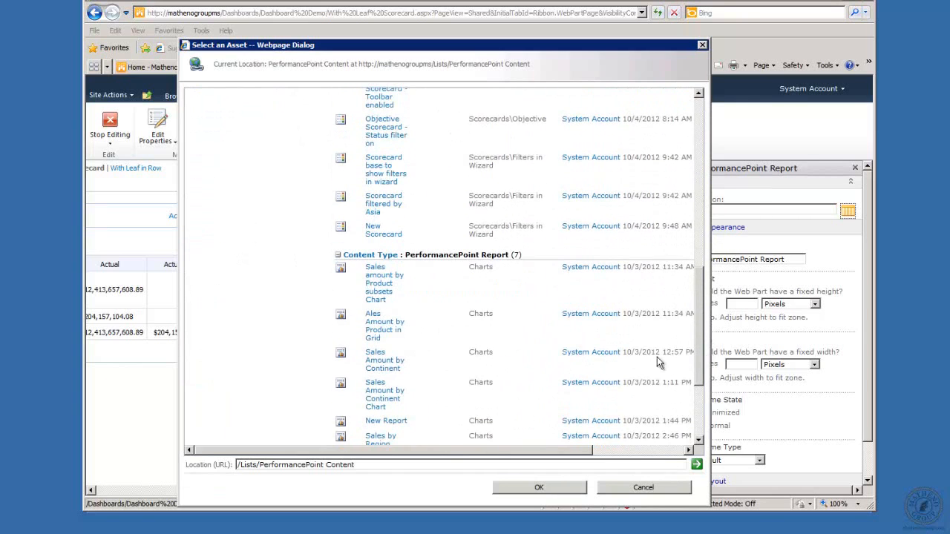
{"action": "left_click", "coordinate": [378, 285]}
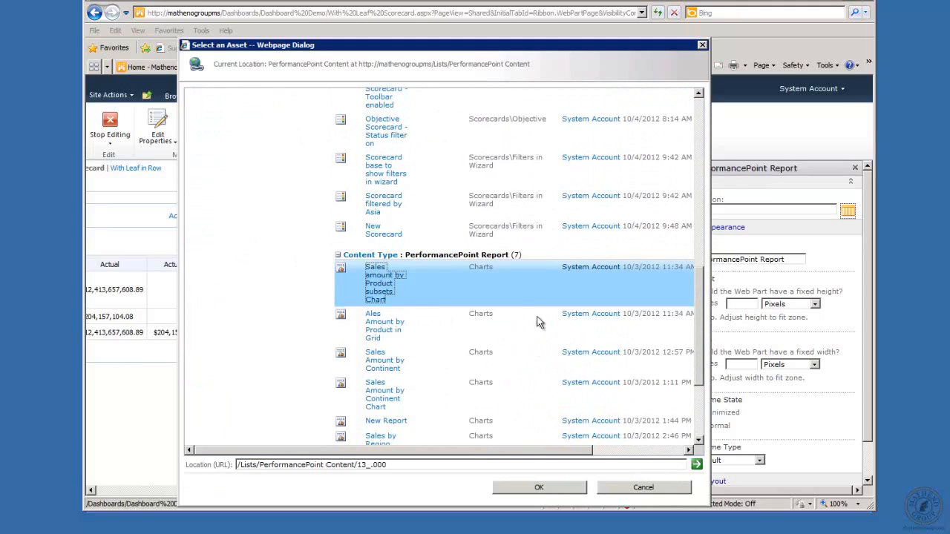
{"action": "left_click", "coordinate": [569, 493]}
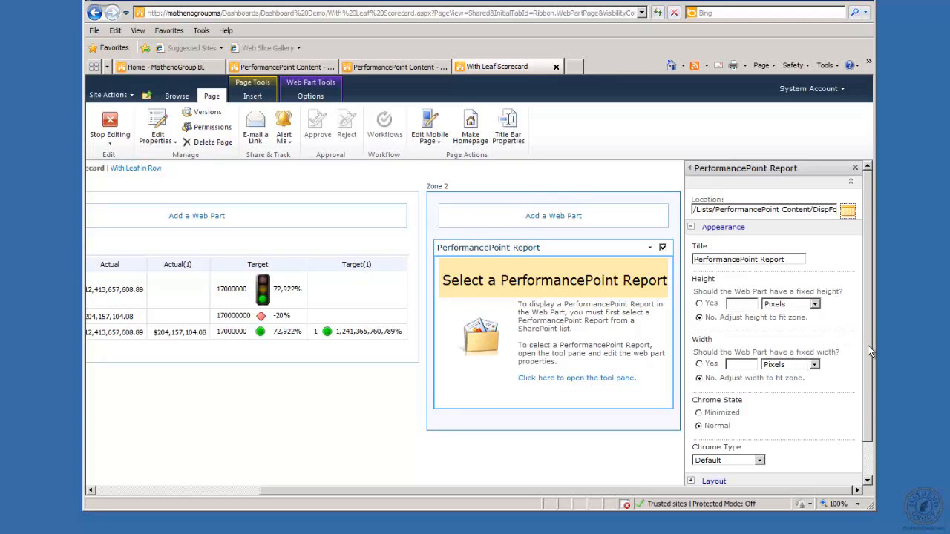
Try to apply the chosen report to the web part, close its properties and stop editing the page
{"action": "left_click_drag", "start_coordinate": [868, 346], "coordinate": [876, 458]}
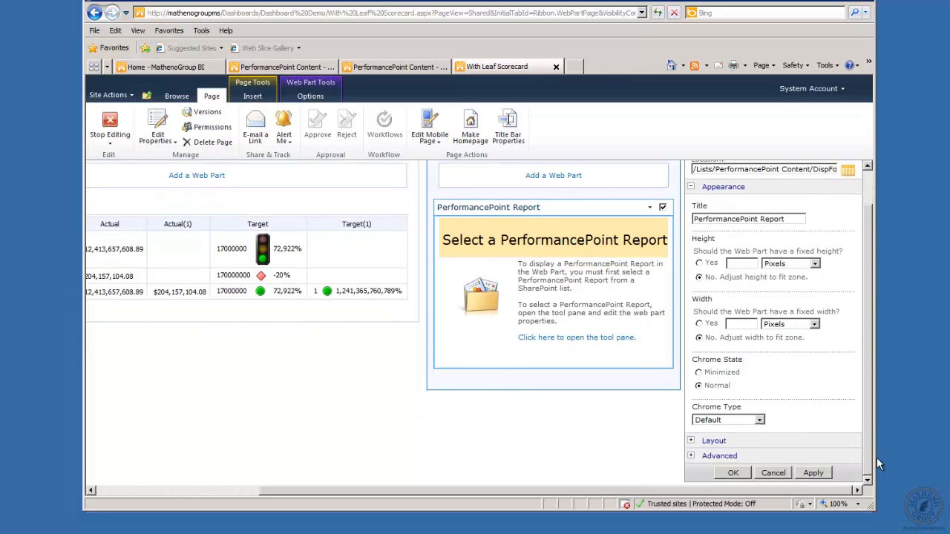
{"action": "left_click", "coordinate": [810, 475]}
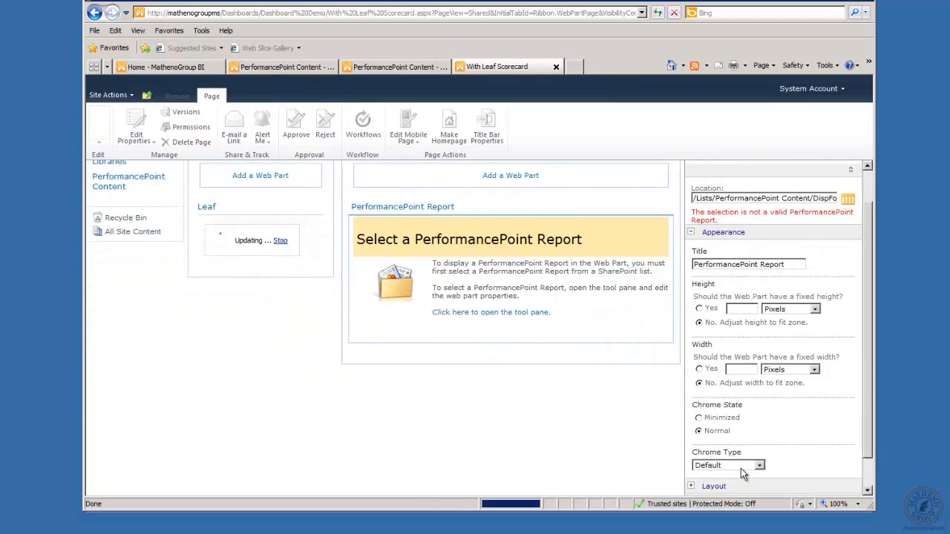
{"action": "left_click_drag", "start_coordinate": [865, 369], "coordinate": [872, 466]}
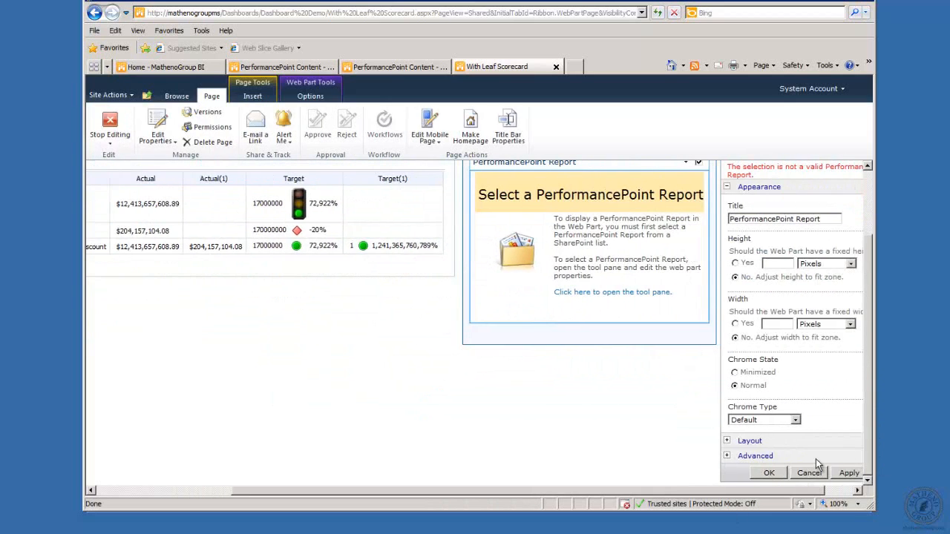
{"action": "left_click", "coordinate": [731, 473]}
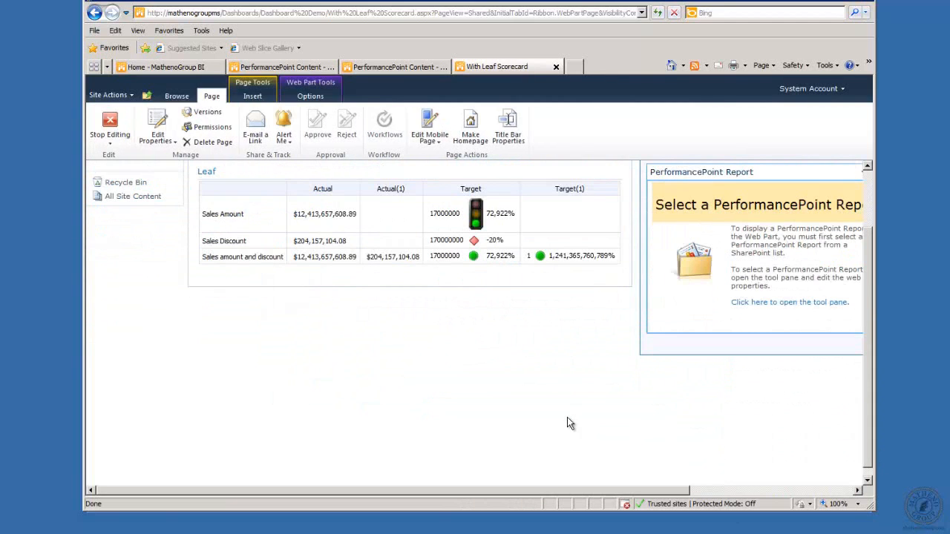
{"action": "left_click", "coordinate": [110, 128]}
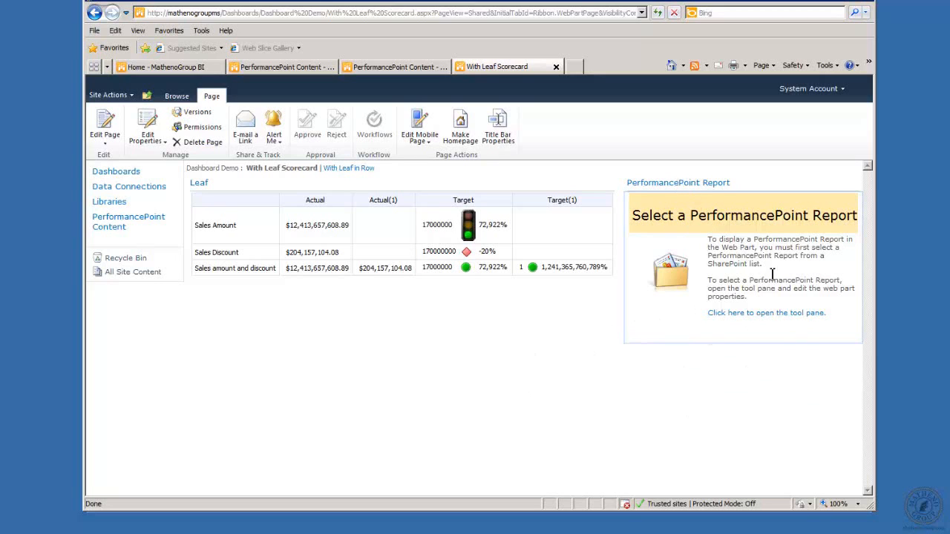
Put the With Leaf Scorecard page back into edit mode and open the PerformancePoint Report web part's properties
{"action": "left_click", "coordinate": [776, 315]}
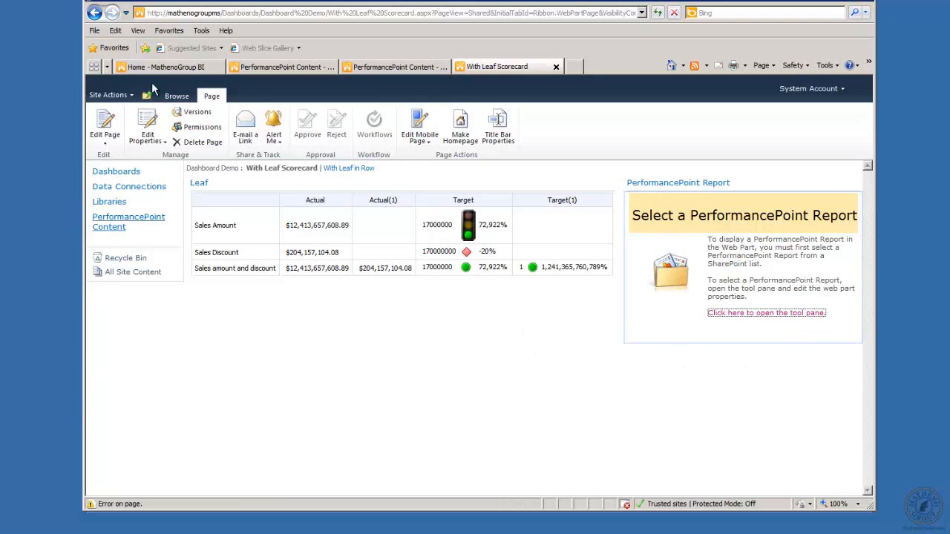
{"action": "left_click", "coordinate": [104, 122]}
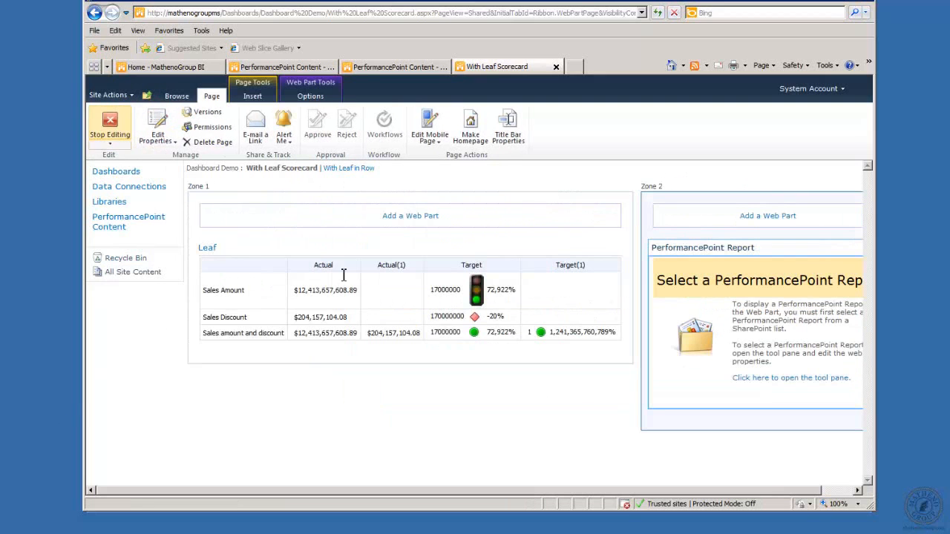
{"action": "left_click", "coordinate": [777, 386]}
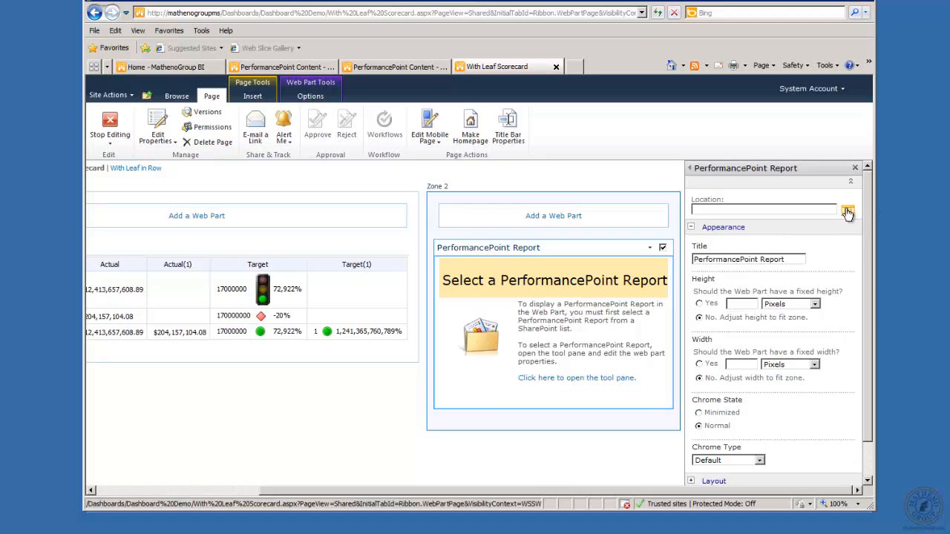
Set the web part's location to Sales amount by Product subsets Chart in PerformancePoint Content, and check the end of the path
{"action": "left_click", "coordinate": [847, 213]}
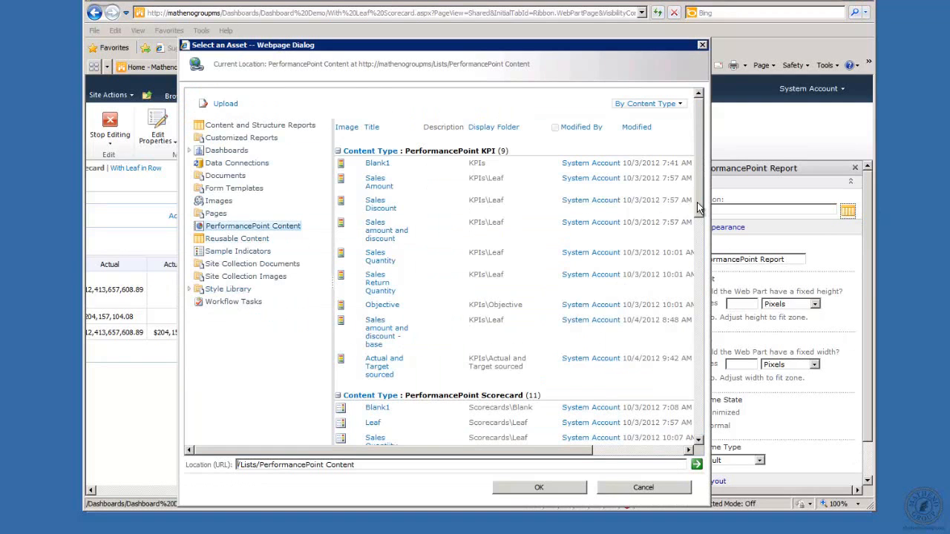
{"action": "left_click_drag", "start_coordinate": [701, 209], "coordinate": [702, 293]}
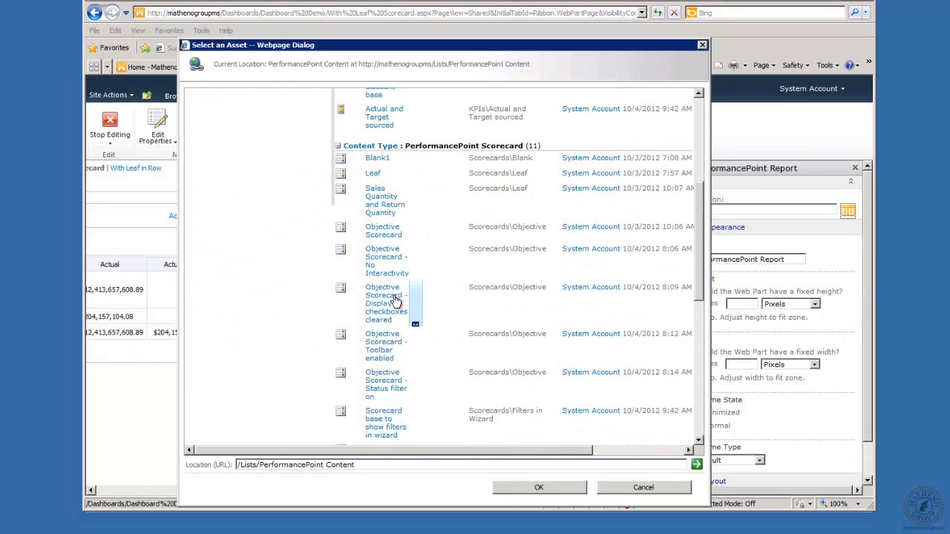
{"action": "left_click_drag", "start_coordinate": [702, 286], "coordinate": [701, 403]}
{"action": "left_click", "coordinate": [370, 169]}
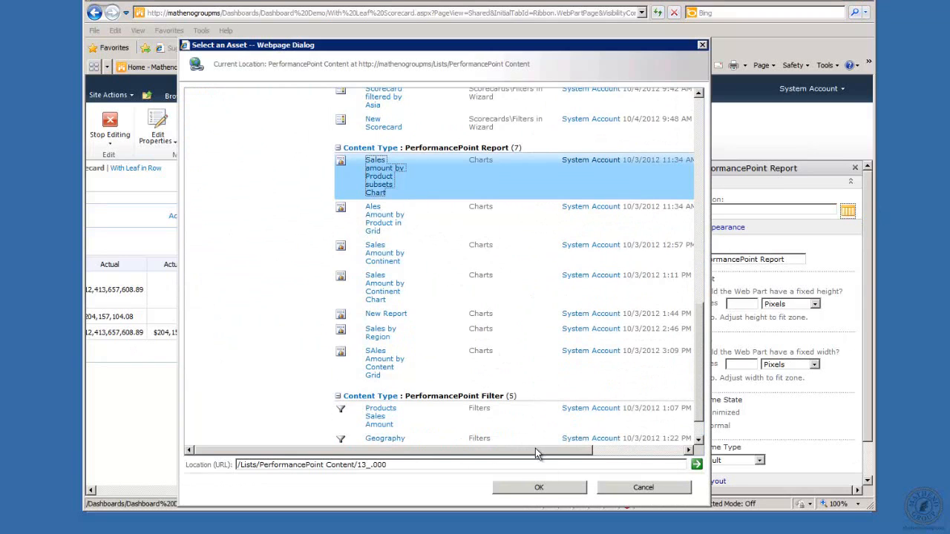
{"action": "left_click_drag", "start_coordinate": [539, 449], "coordinate": [681, 452]}
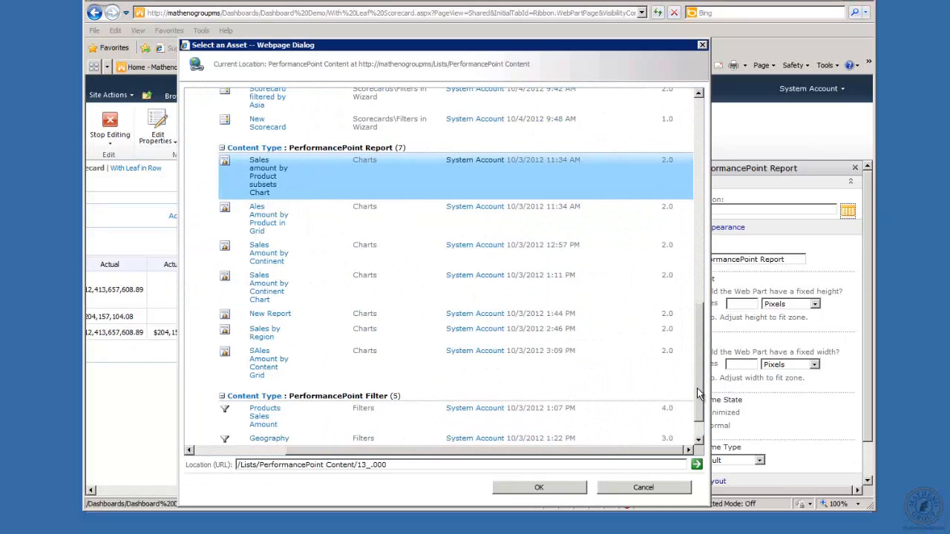
{"action": "left_click_drag", "start_coordinate": [701, 393], "coordinate": [690, 426]}
{"action": "double_click", "coordinate": [264, 126]}
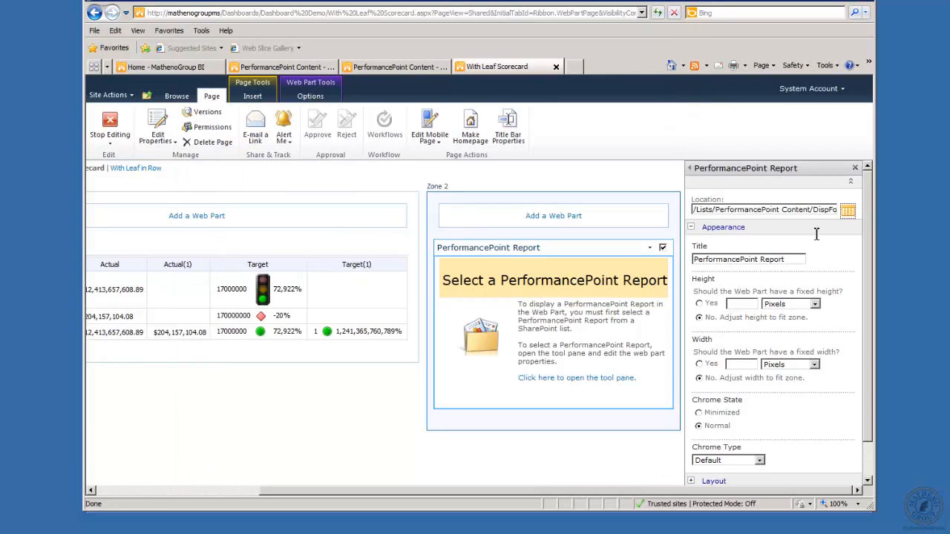
{"action": "left_click", "coordinate": [814, 209]}
{"action": "key", "text": "End"}
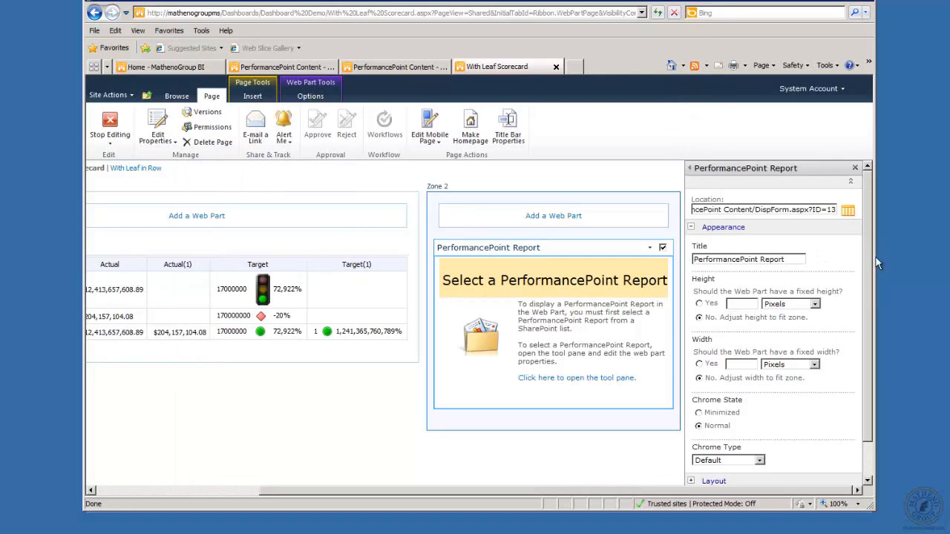
Try to apply the chosen DispForm.aspx location to the PerformancePoint Report web part
{"action": "scroll", "coordinate": [875, 290], "scroll_direction": "down", "scroll_amount": 2}
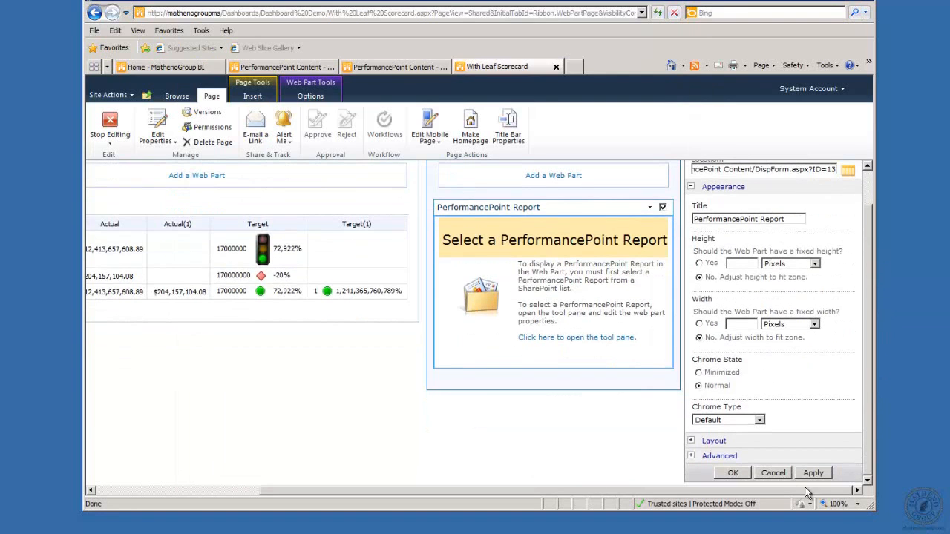
{"action": "left_click", "coordinate": [733, 474]}
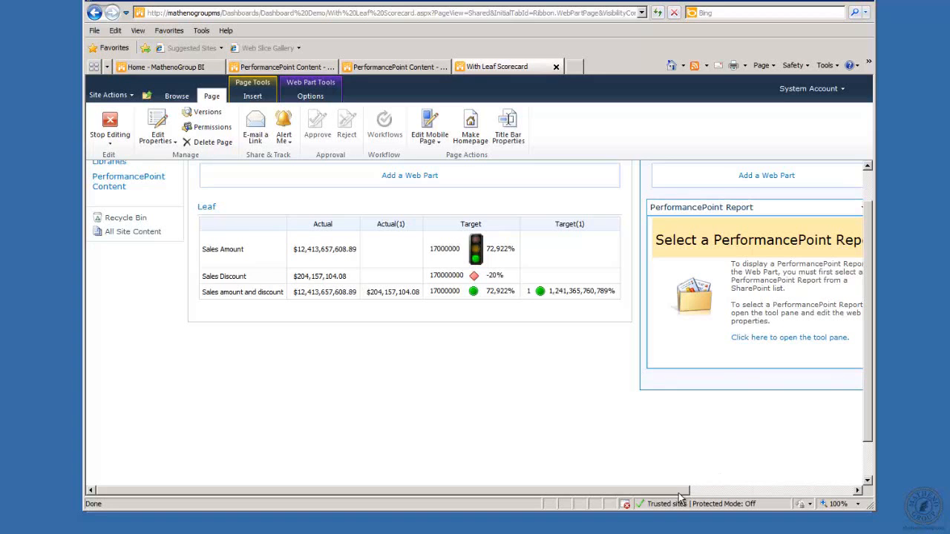
{"action": "left_click_drag", "start_coordinate": [679, 492], "coordinate": [852, 490]}
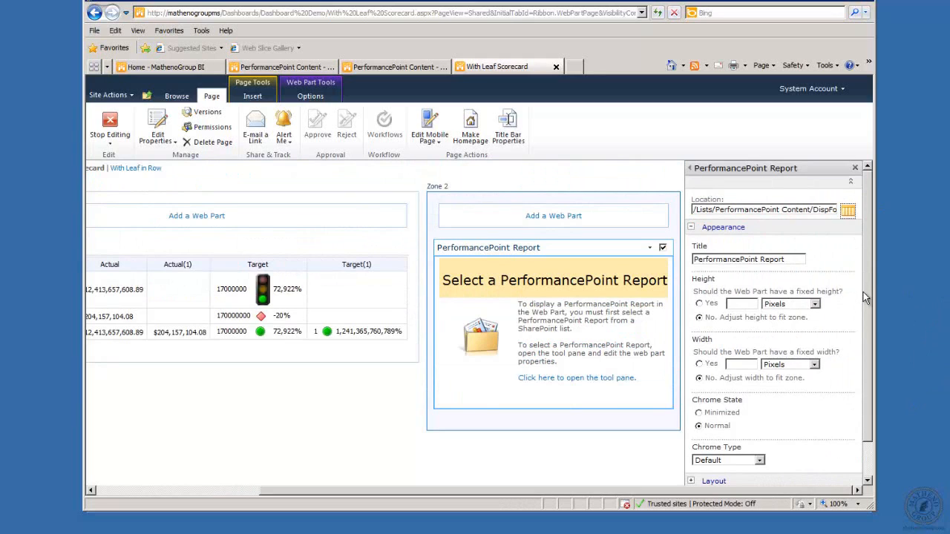
{"action": "left_click_drag", "start_coordinate": [868, 295], "coordinate": [853, 401]}
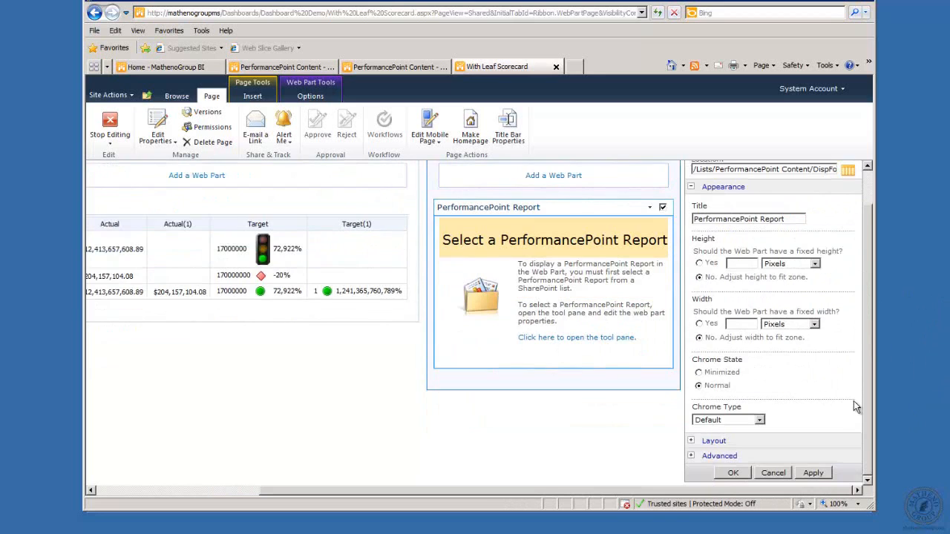
{"action": "left_click", "coordinate": [813, 473]}
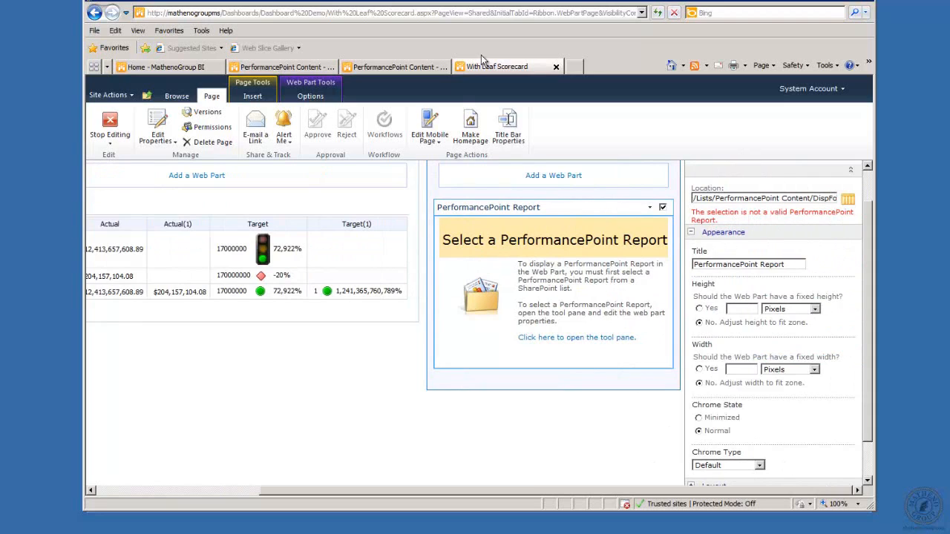
Browse PerformancePoint Content for Sales amount by Product subsets Chart, copy its location URL and close the asset picker
{"action": "left_click", "coordinate": [847, 198]}
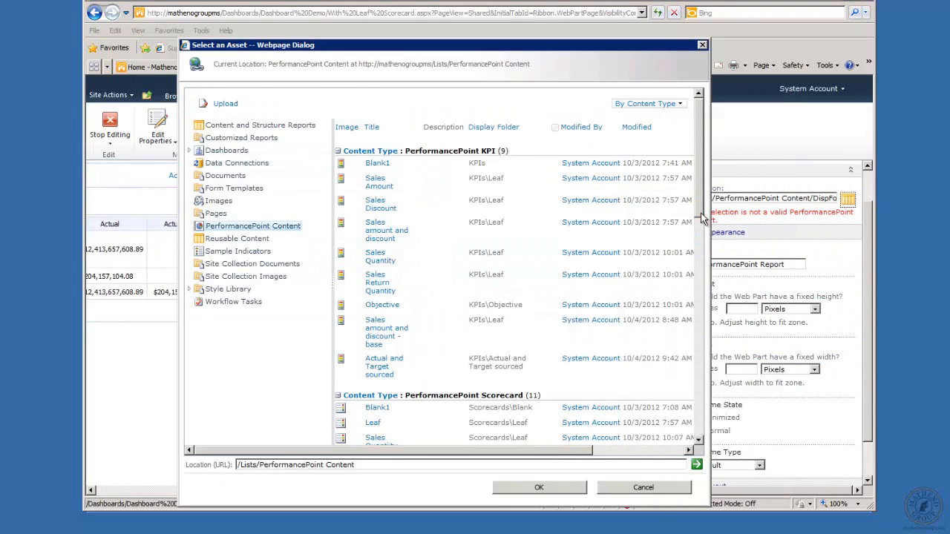
{"action": "left_click_drag", "start_coordinate": [701, 217], "coordinate": [704, 406]}
{"action": "left_click", "coordinate": [380, 212]}
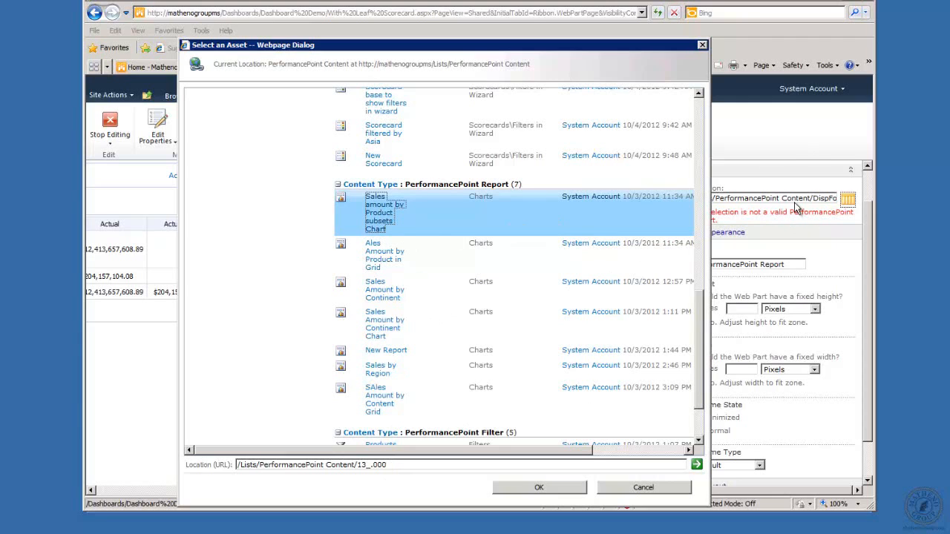
{"action": "left_click", "coordinate": [384, 464]}
{"action": "left_click_drag", "start_coordinate": [276, 456], "coordinate": [179, 457]}
{"action": "key", "text": "ctrl+c"}
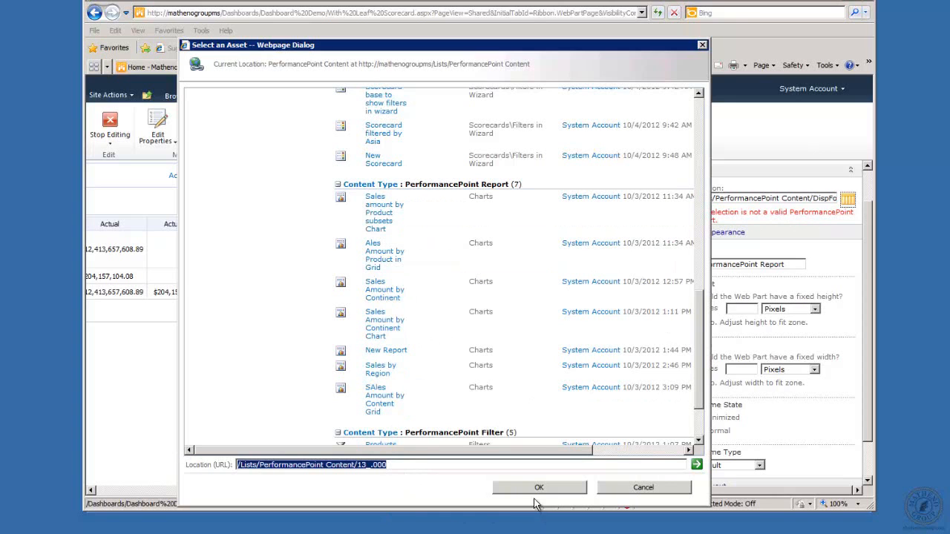
{"action": "left_click", "coordinate": [582, 490]}
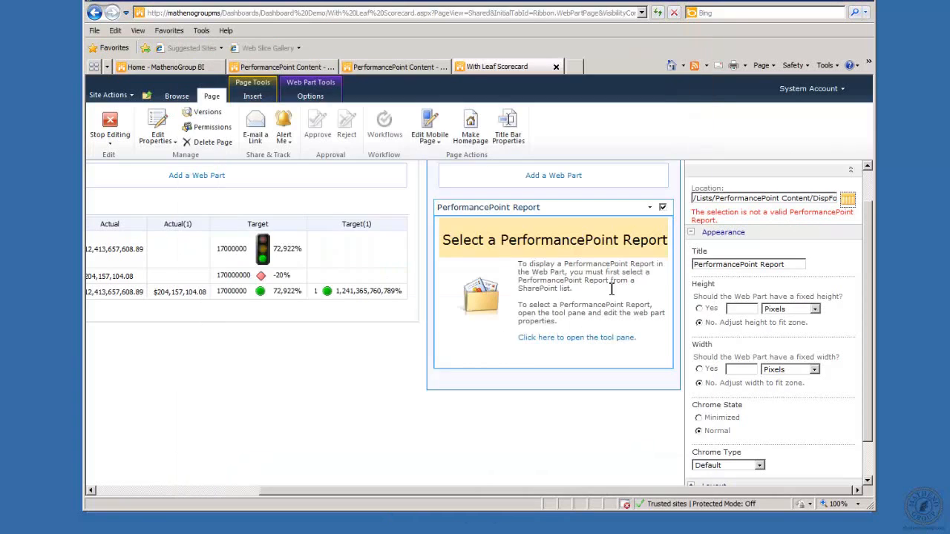
Replace the web part's location with the copied path /Lists/PerformancePoint Content/13_.000 and apply it
{"action": "left_click", "coordinate": [728, 198]}
{"action": "key", "text": "Right"}
{"action": "key", "text": "Right"}
{"action": "key", "text": "Right"}
{"action": "key", "text": "Right"}
{"action": "key", "text": "Right"}
{"action": "key", "text": "Right"}
{"action": "key", "text": "Right"}
{"action": "key", "text": "Right"}
{"action": "key", "text": "Right"}
{"action": "key", "text": "Right"}
{"action": "key", "text": "Right"}
{"action": "key", "text": "Right"}
{"action": "key", "text": "Right"}
{"action": "key", "text": "Right"}
{"action": "key", "text": "Right"}
{"action": "key", "text": "Right"}
{"action": "key", "text": "Right"}
{"action": "key", "text": "Right"}
{"action": "key", "text": "Right"}
{"action": "key", "text": "Right"}
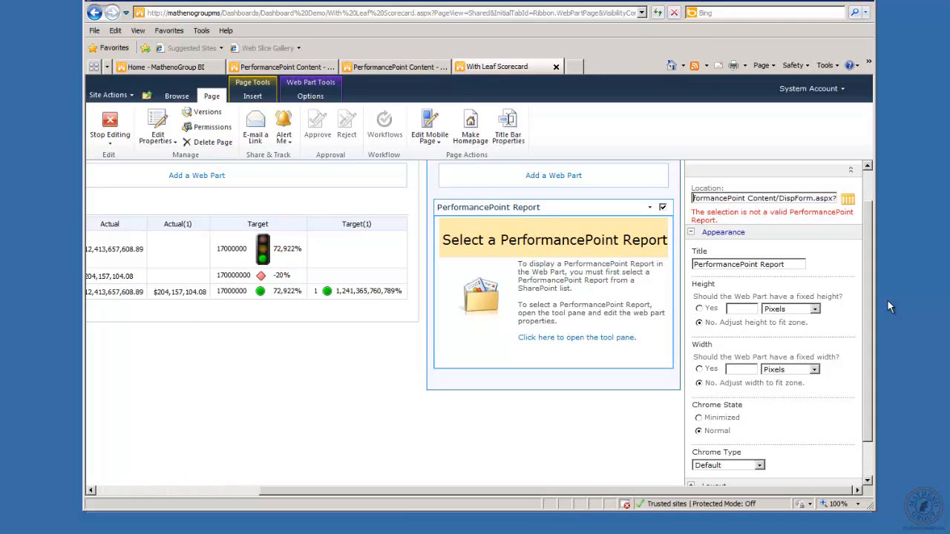
{"action": "key", "text": "BackSpace"}
{"action": "key", "text": "BackSpace"}
{"action": "key", "text": "BackSpace"}
{"action": "key", "text": "BackSpace"}
{"action": "key", "text": "BackSpace"}
{"action": "key", "text": "BackSpace"}
{"action": "key", "text": "BackSpace"}
{"action": "key", "text": "BackSpace"}
{"action": "key", "text": "BackSpace"}
{"action": "key", "text": "BackSpace"}
{"action": "key", "text": "BackSpace"}
{"action": "key", "text": "BackSpace"}
{"action": "key", "text": "BackSpace"}
{"action": "key", "text": "BackSpace"}
{"action": "key", "text": "BackSpace"}
{"action": "key", "text": "BackSpace"}
{"action": "key", "text": "BackSpace"}
{"action": "key", "text": "BackSpace"}
{"action": "key", "text": "BackSpace"}
{"action": "key", "text": "BackSpace"}
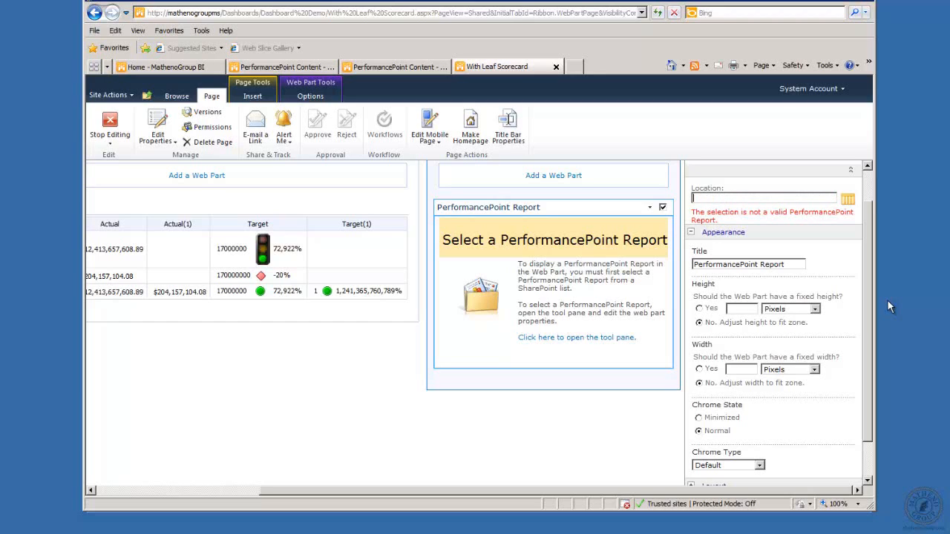
{"action": "key", "text": "ctrl+v"}
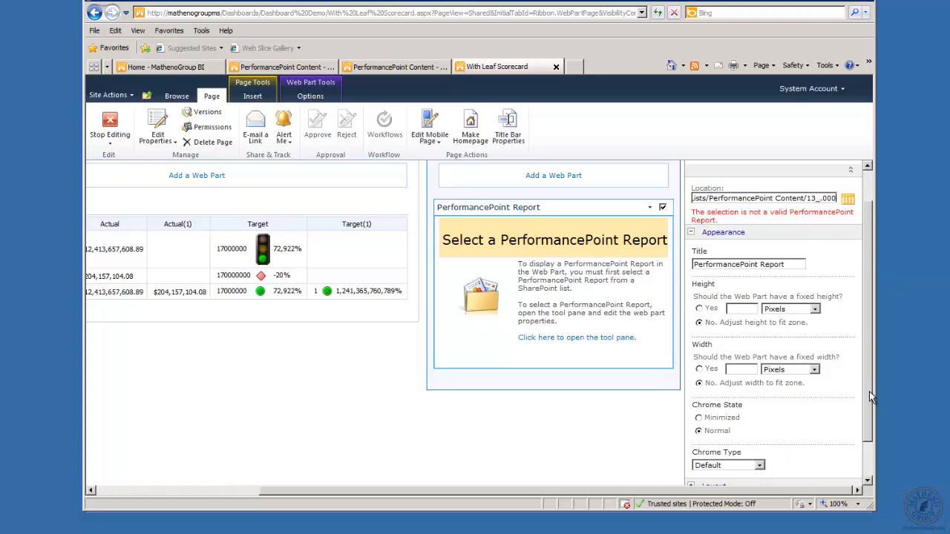
{"action": "scroll", "coordinate": [869, 391], "scroll_direction": "down", "scroll_amount": 2}
{"action": "left_click", "coordinate": [827, 475]}
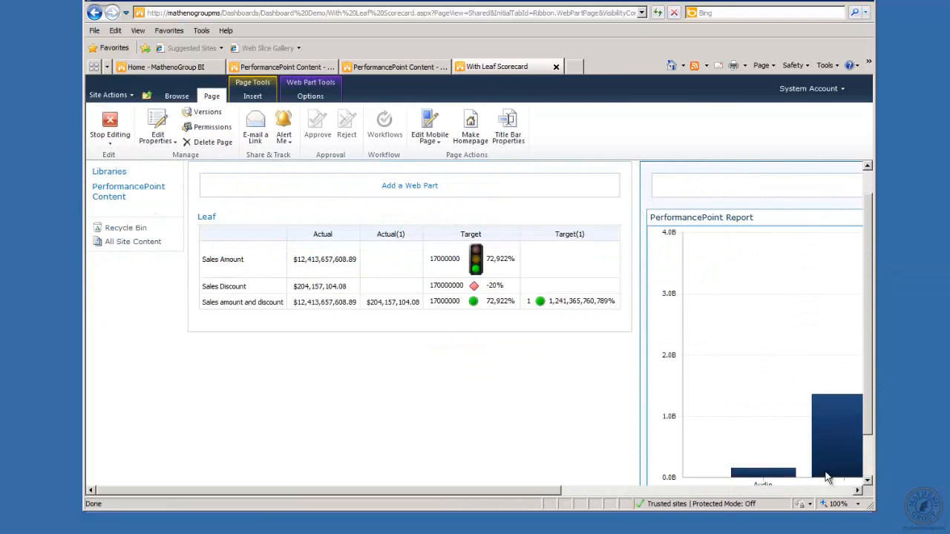
Confirm the PerformancePoint Report web part's properties, stop editing the page and review the chart beside the Leaf scorecard
{"action": "left_click", "coordinate": [590, 490]}
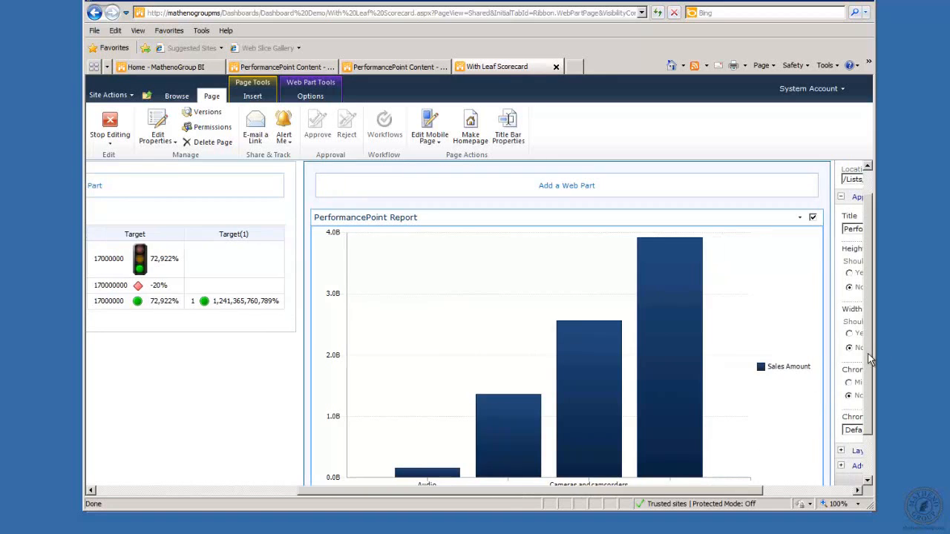
{"action": "left_click_drag", "start_coordinate": [870, 372], "coordinate": [868, 439]}
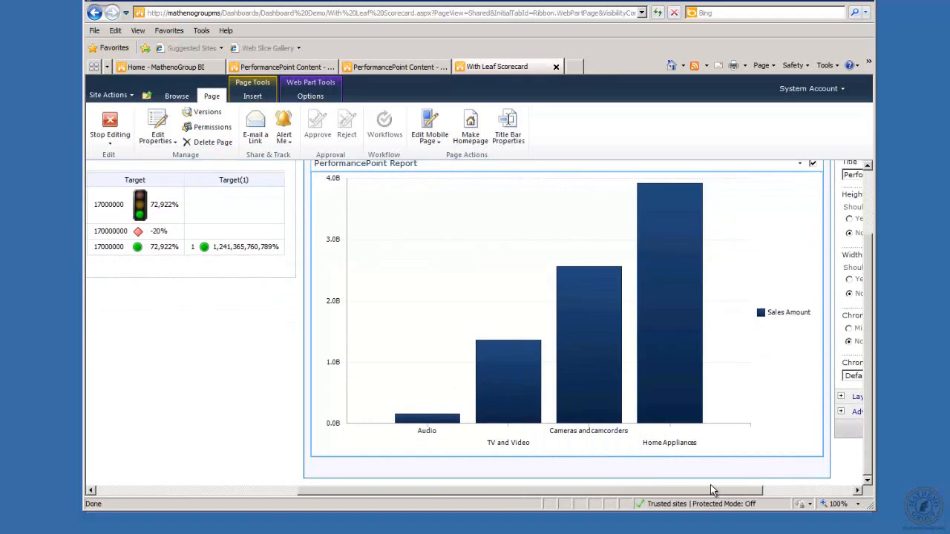
{"action": "left_click", "coordinate": [745, 491]}
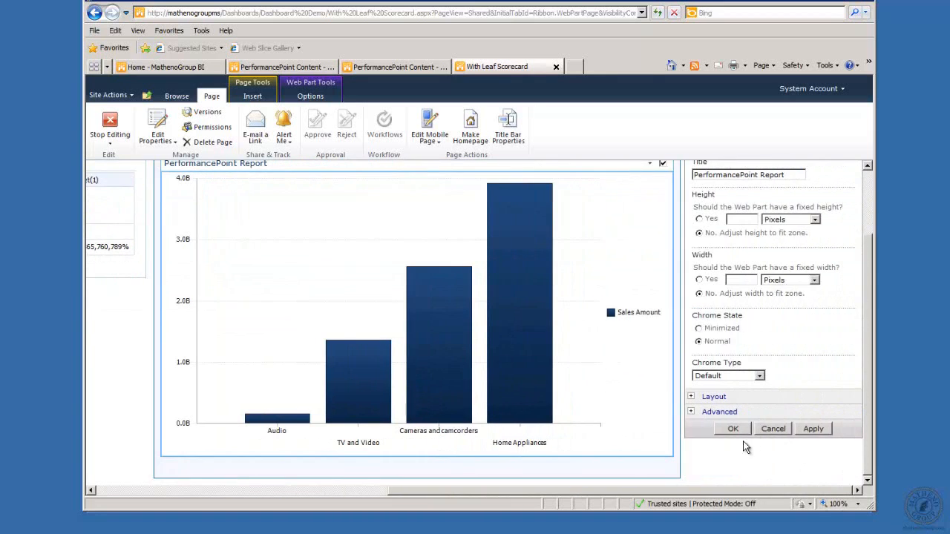
{"action": "left_click", "coordinate": [733, 429]}
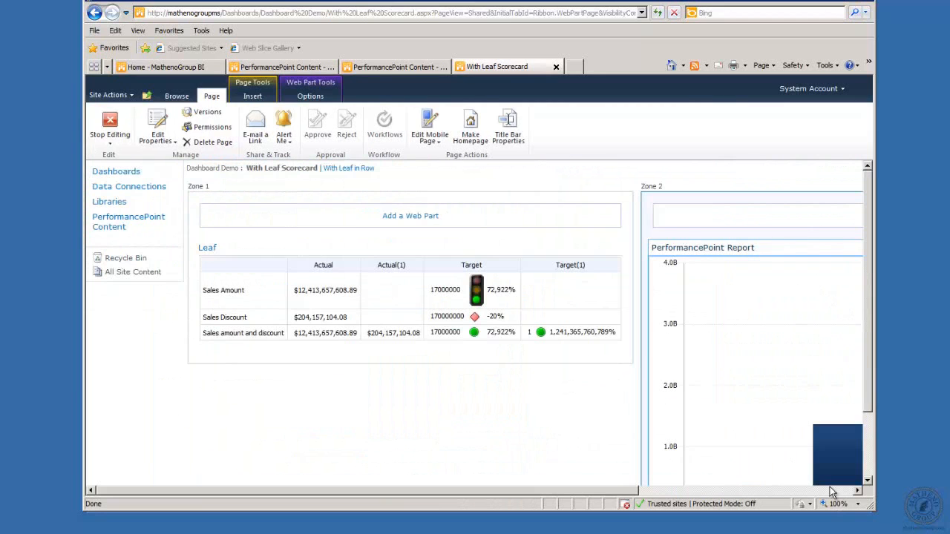
{"action": "left_click", "coordinate": [109, 125]}
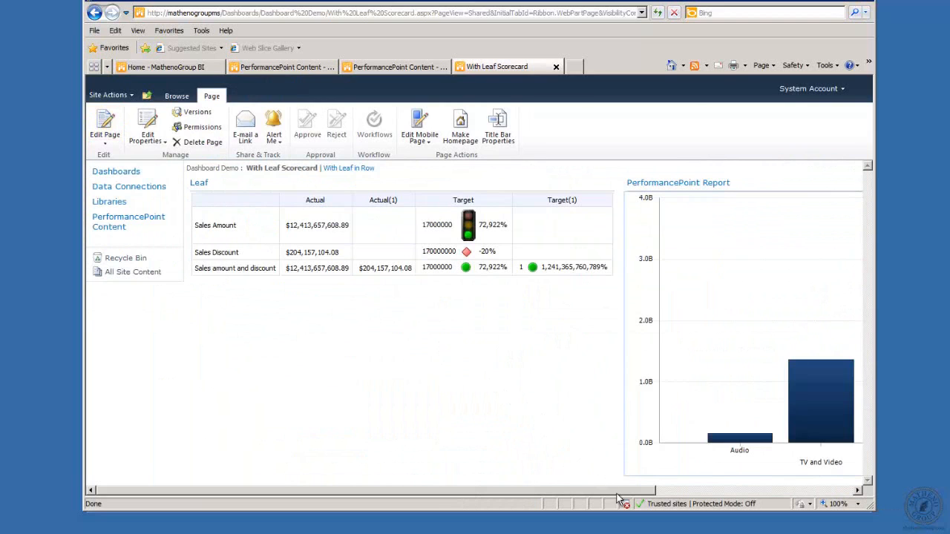
{"action": "left_click_drag", "start_coordinate": [613, 492], "coordinate": [833, 500]}
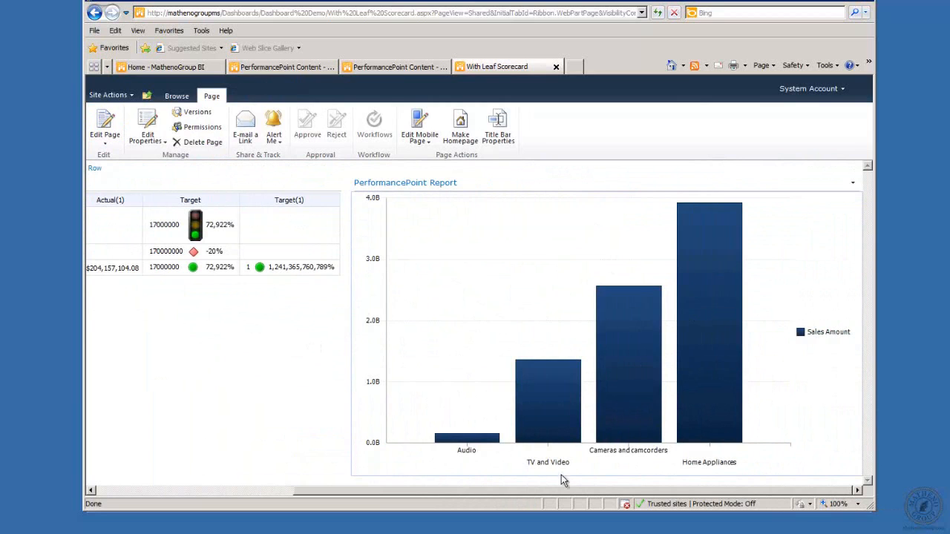
{"action": "left_click_drag", "start_coordinate": [583, 496], "coordinate": [375, 479]}
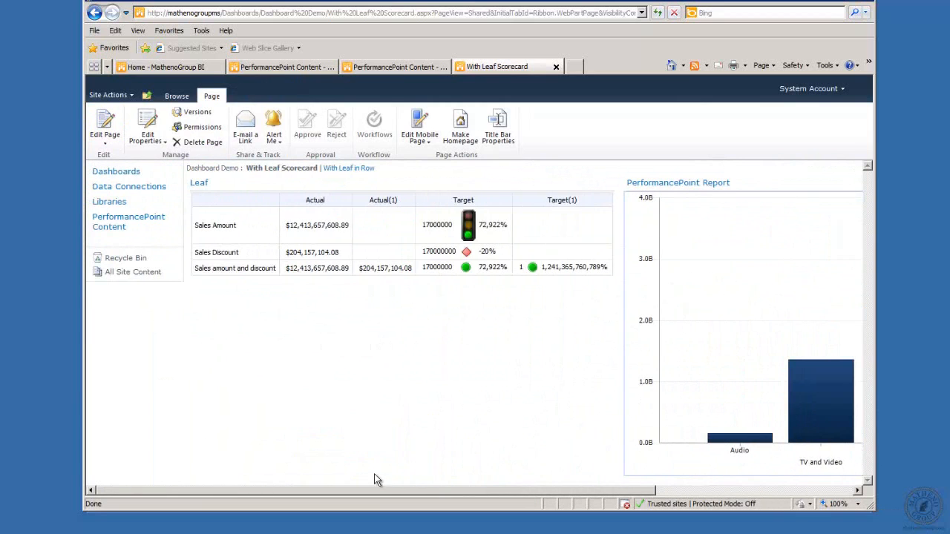